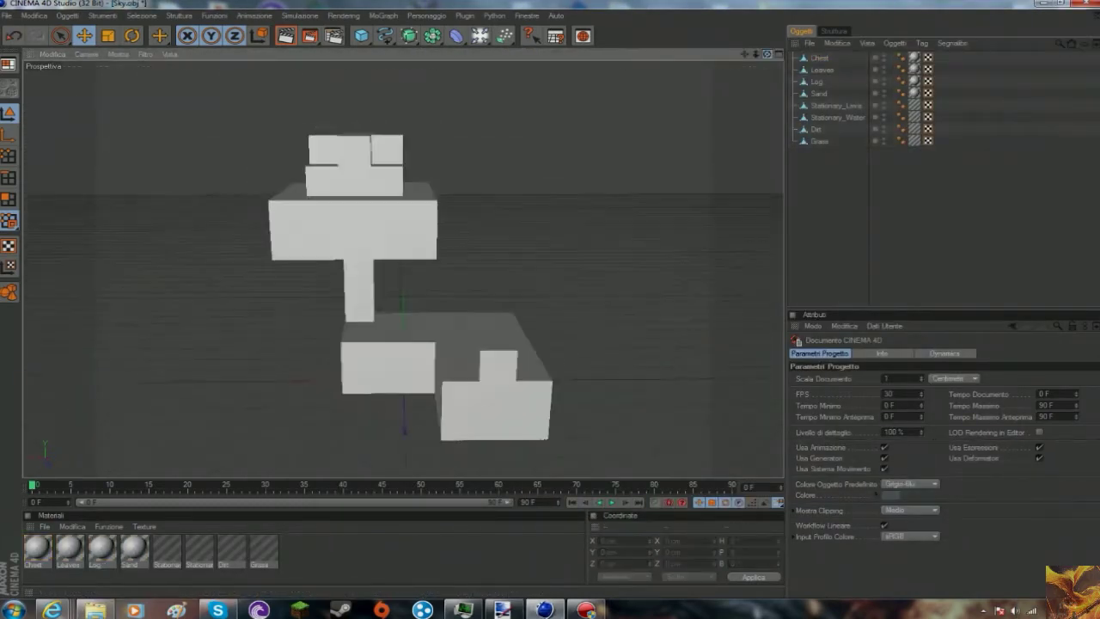
- Load the SkyBlock texture as the materials' colour and Sky-Alpha.png as their alpha map
left_click(49, 91)
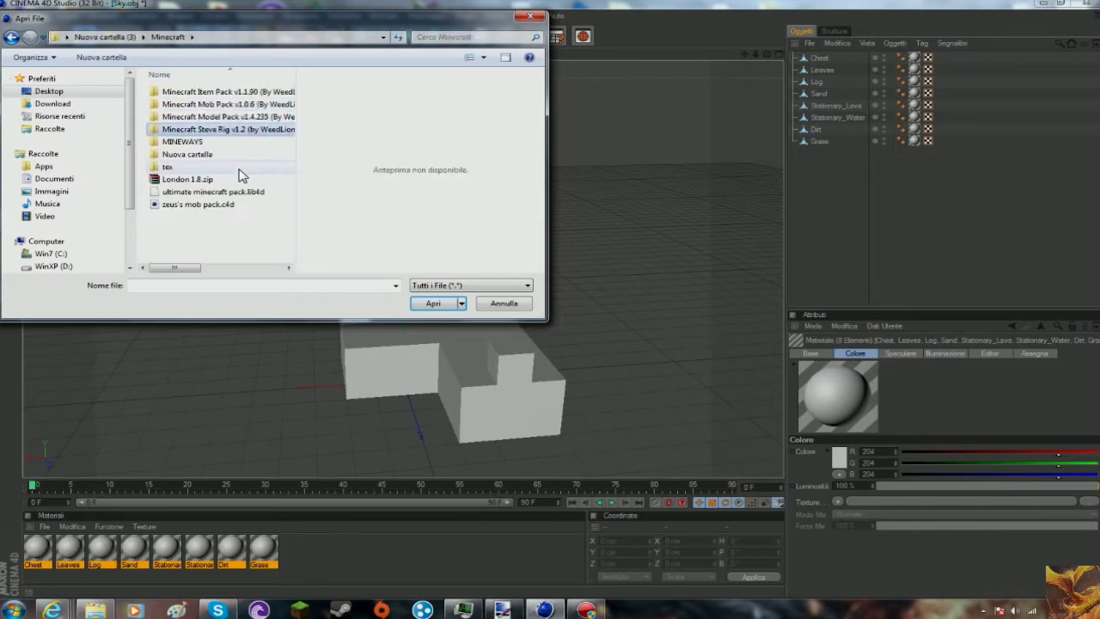
double_click(180, 167)
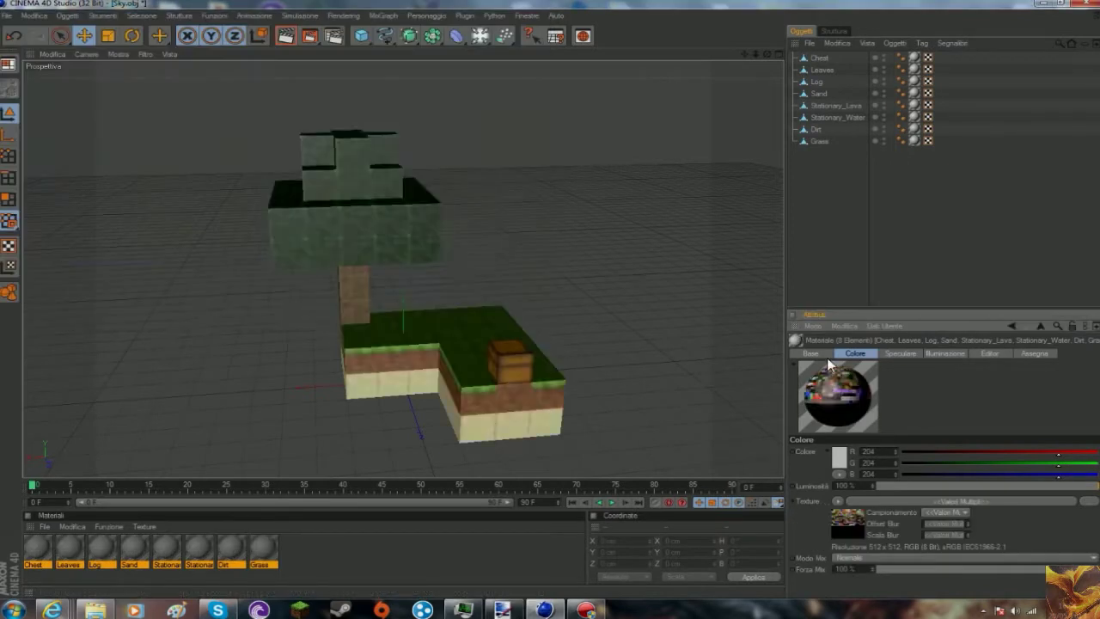
left_click(893, 352)
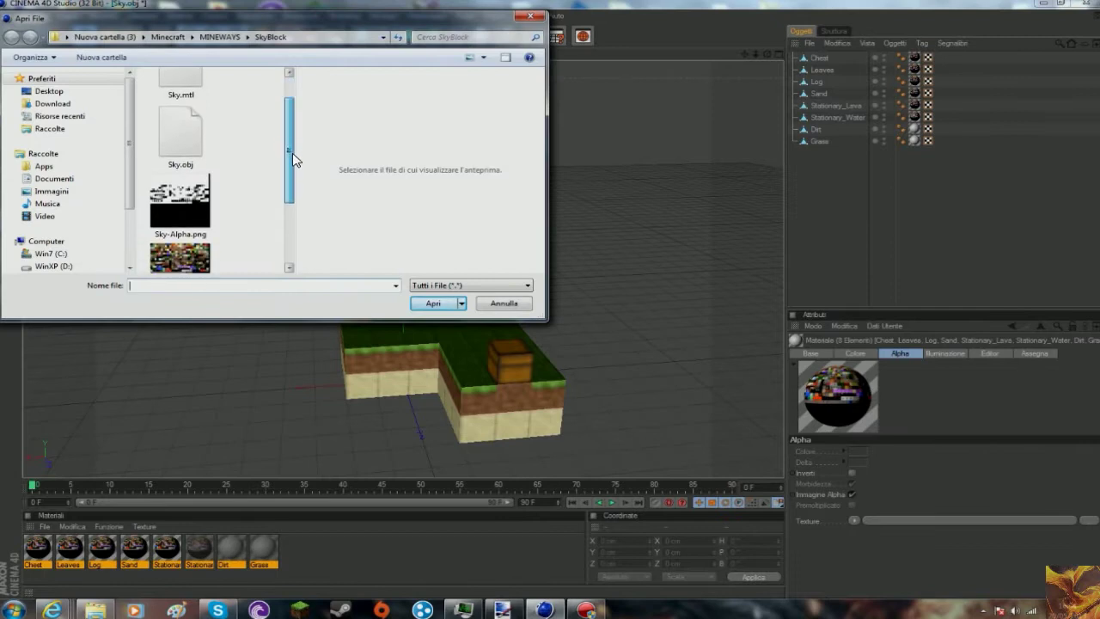
left_click(838, 129)
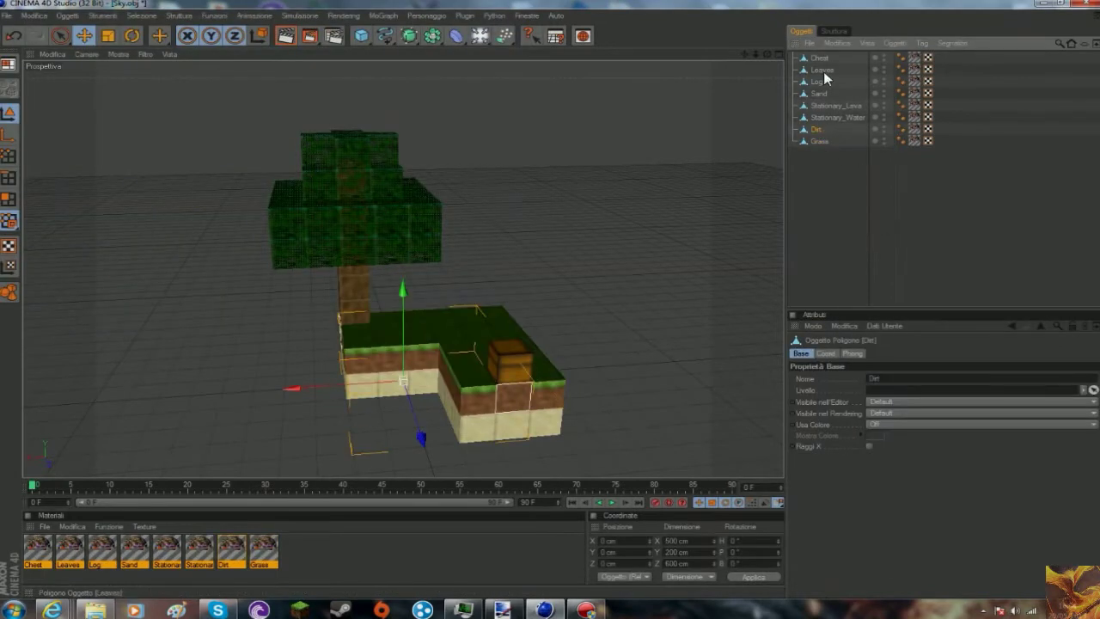
- Delete the imported Chest and add a Cielo sky object to the scene
key("Delete")
left_click_drag(768, 53, 860, 60)
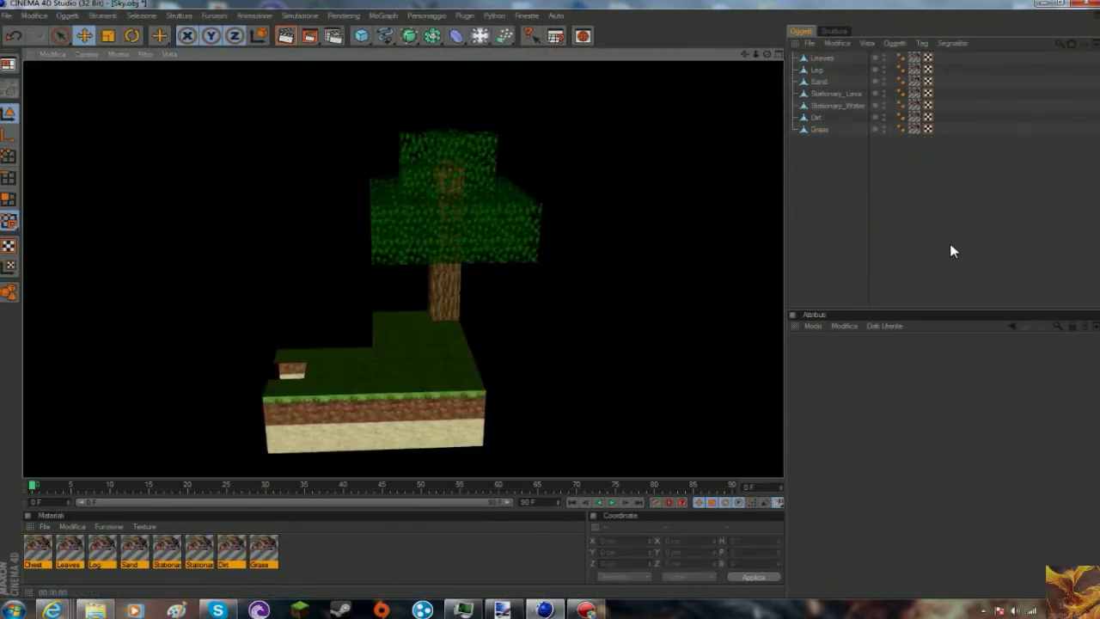
left_click(457, 35)
left_click(480, 35)
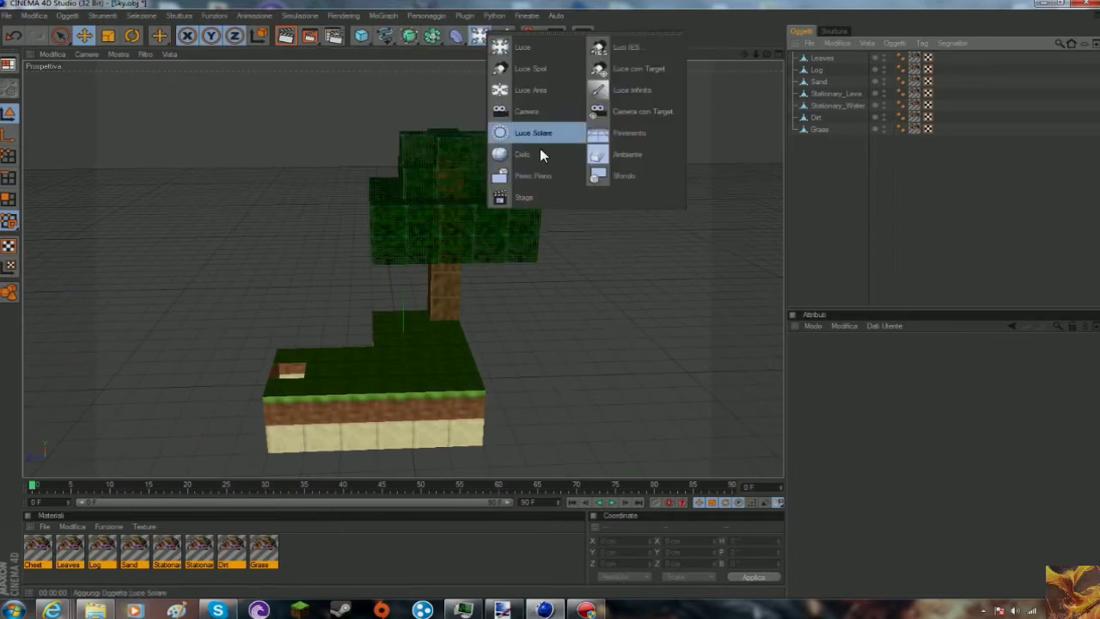
left_click(540, 142)
left_click_drag(763, 56, 824, 63)
left_click(6, 15)
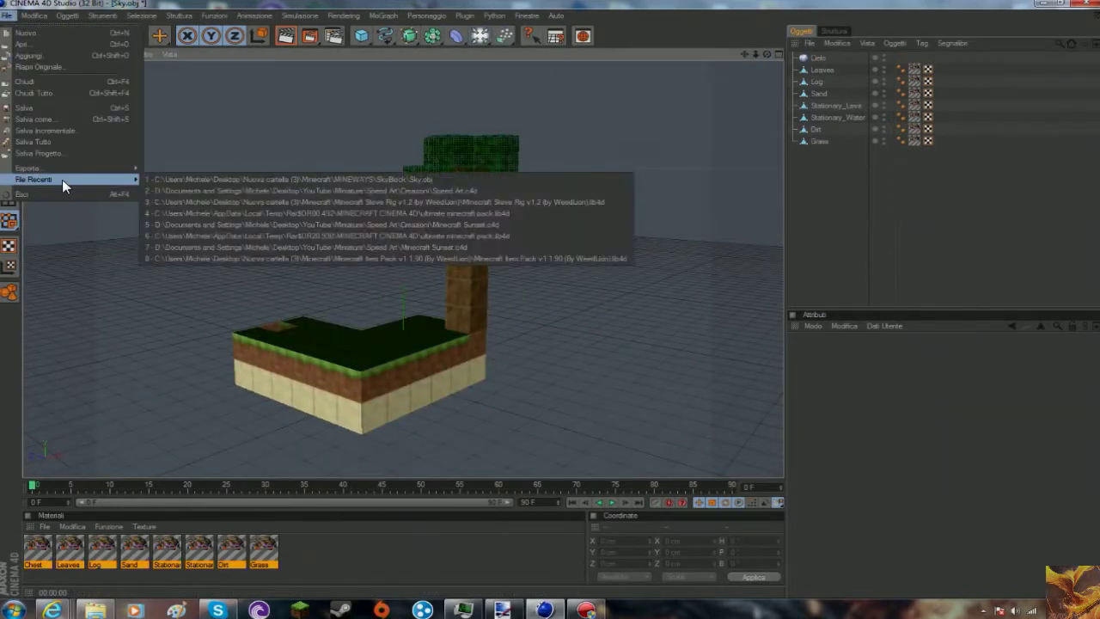
left_click(6, 16)
left_click(33, 16)
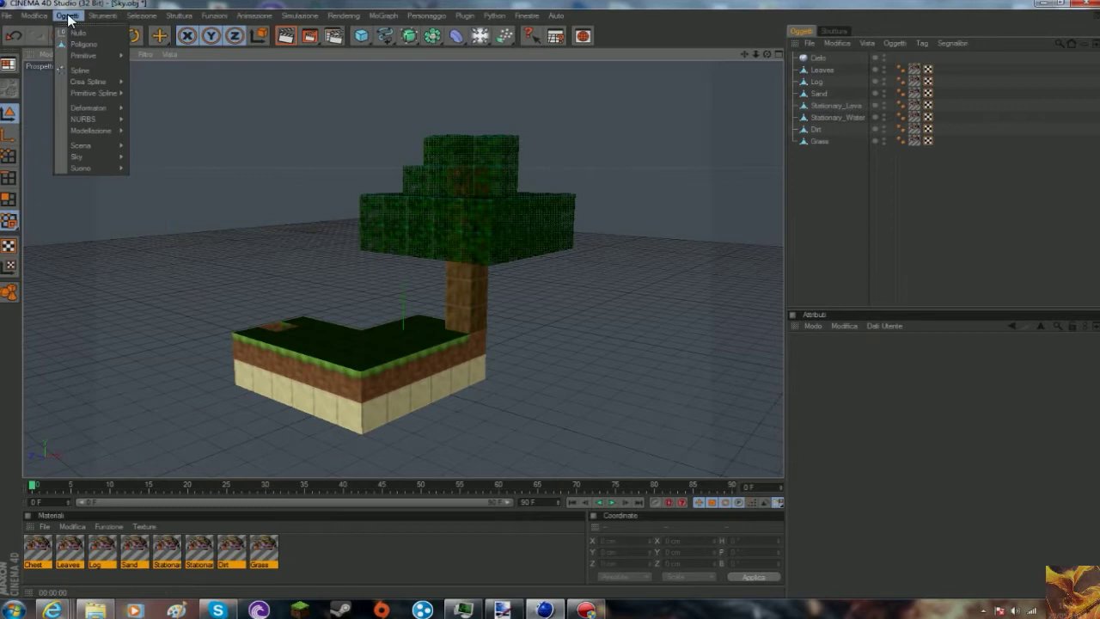
- Set the sky's sun shadow type to Area
left_click(159, 161)
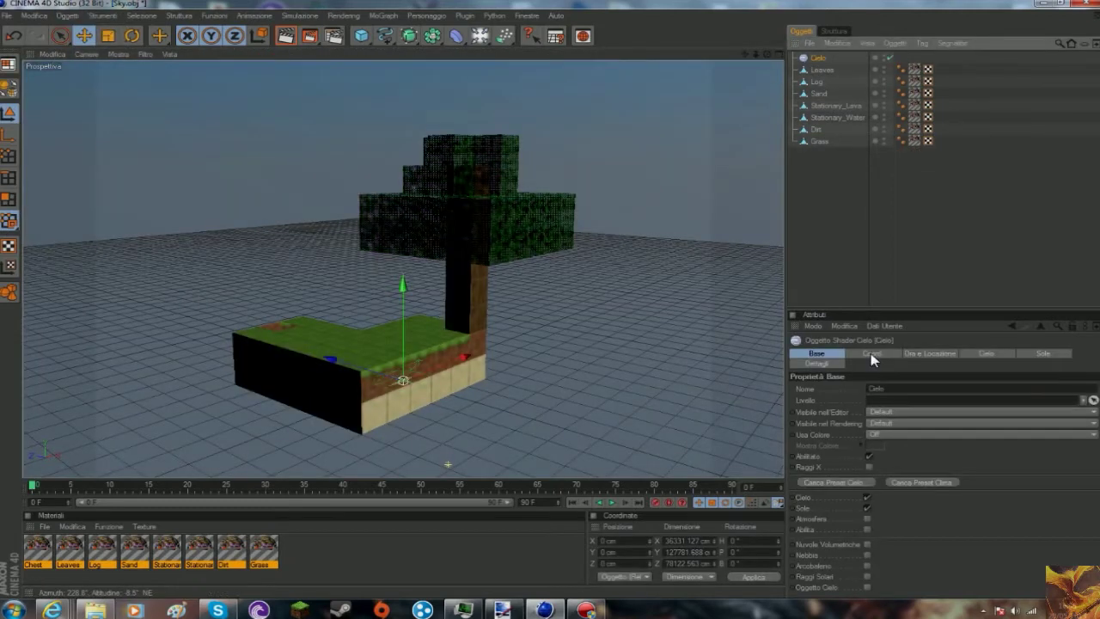
left_click(1042, 353)
left_click(899, 544)
left_click(898, 545)
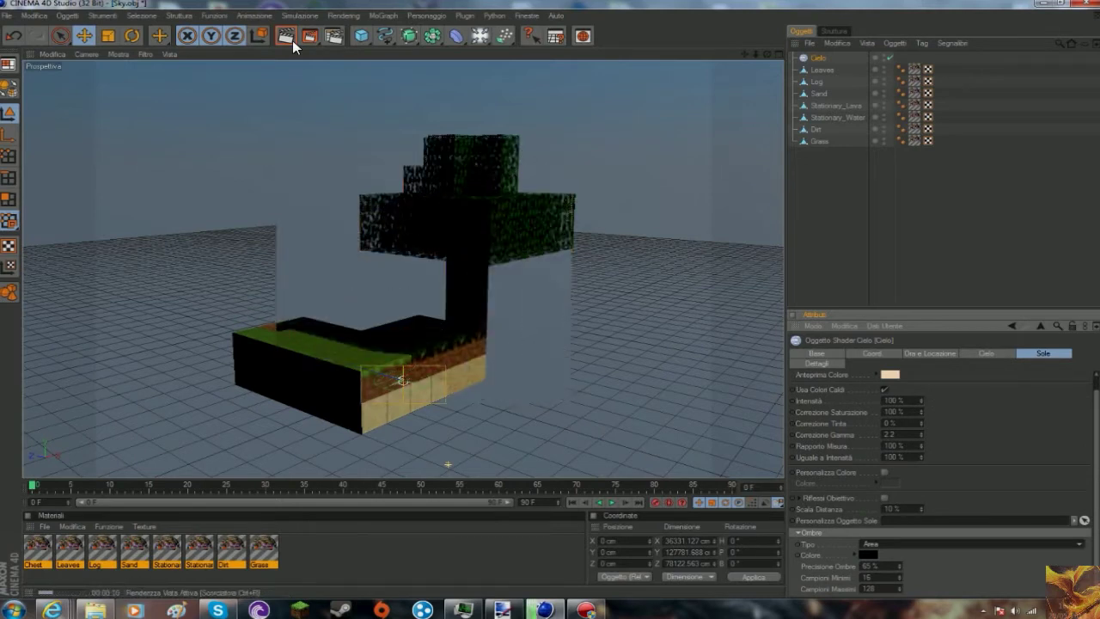
- Add a Sole sun light and give it an orange colour (255/164/94)
left_click(814, 352)
left_click_drag(529, 35, 532, 128)
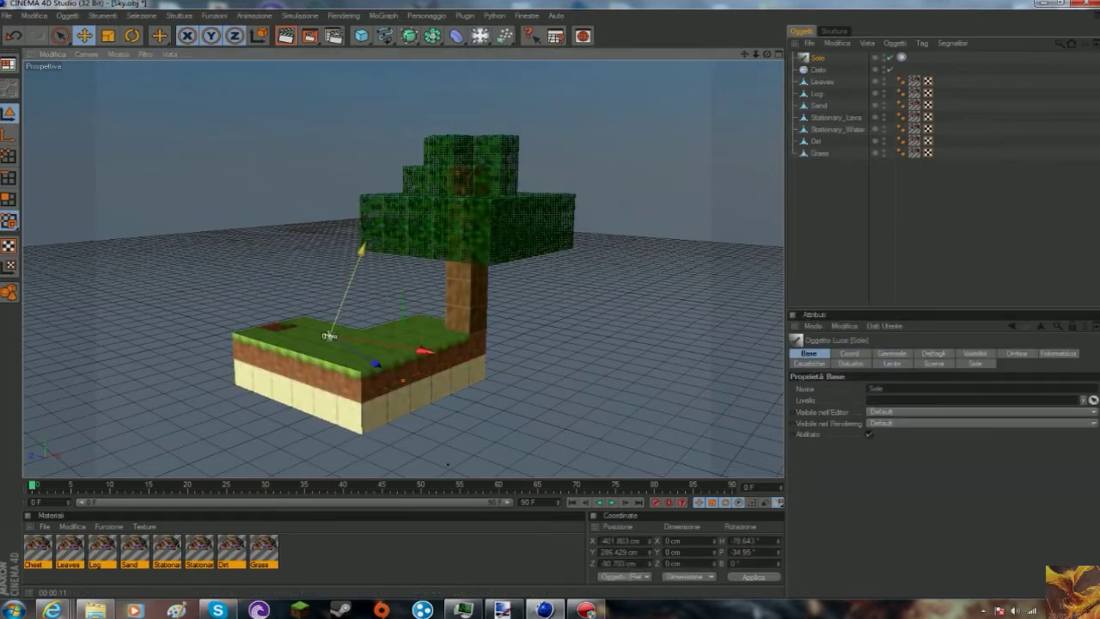
left_click(892, 353)
left_click(843, 388)
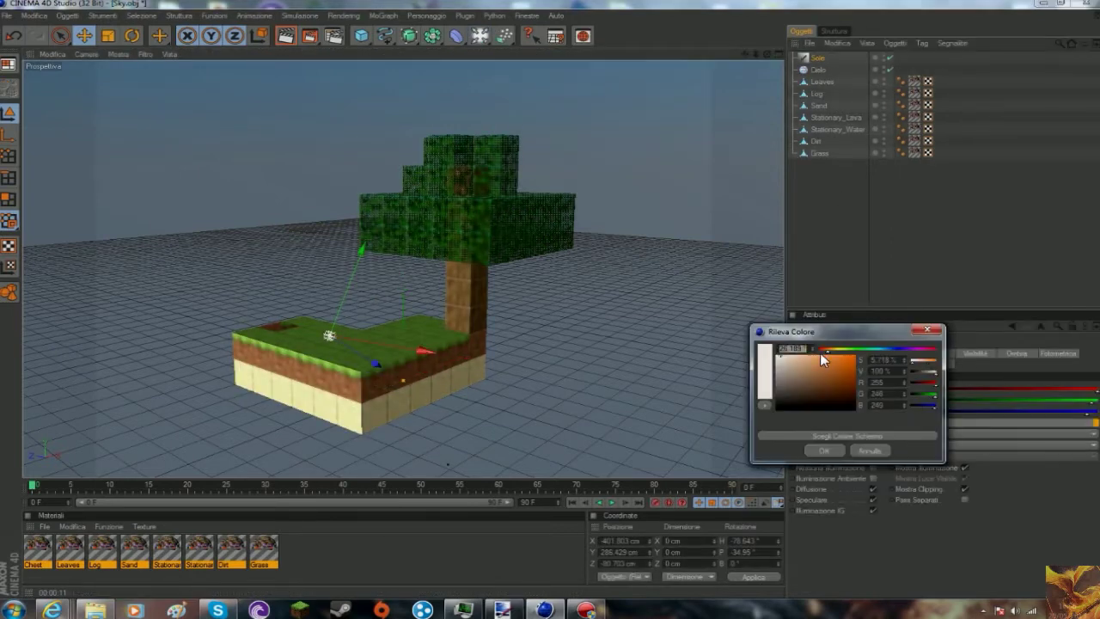
left_click_drag(820, 359, 851, 354)
left_click(824, 450)
- Raise the sun light above the island and frame the island and tree
left_click_drag(376, 314, 484, 217)
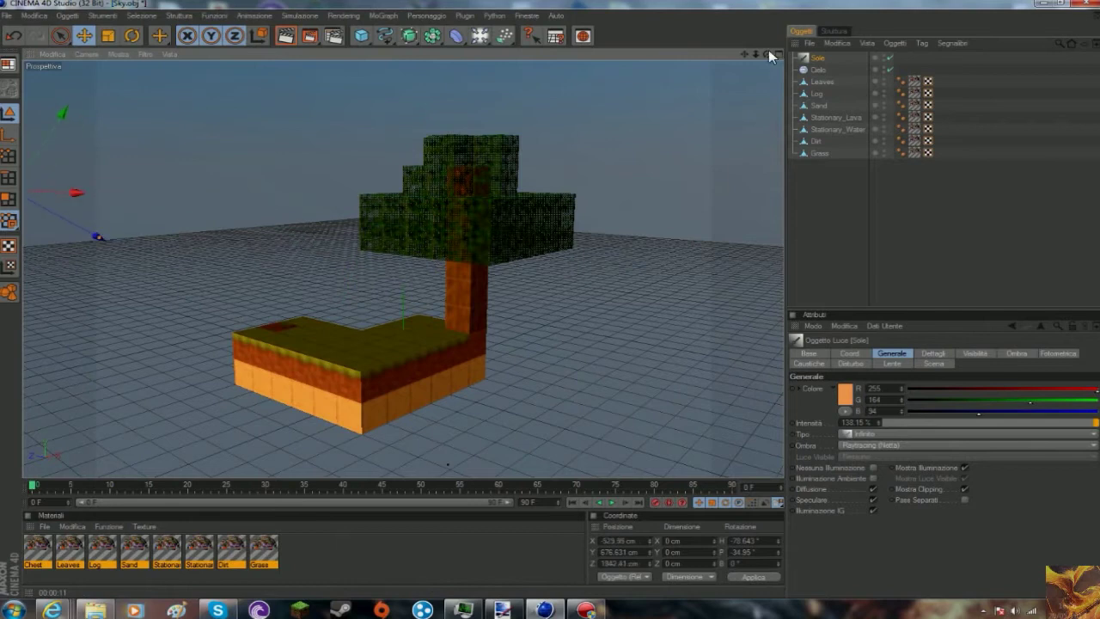
left_click_drag(767, 55, 479, 246)
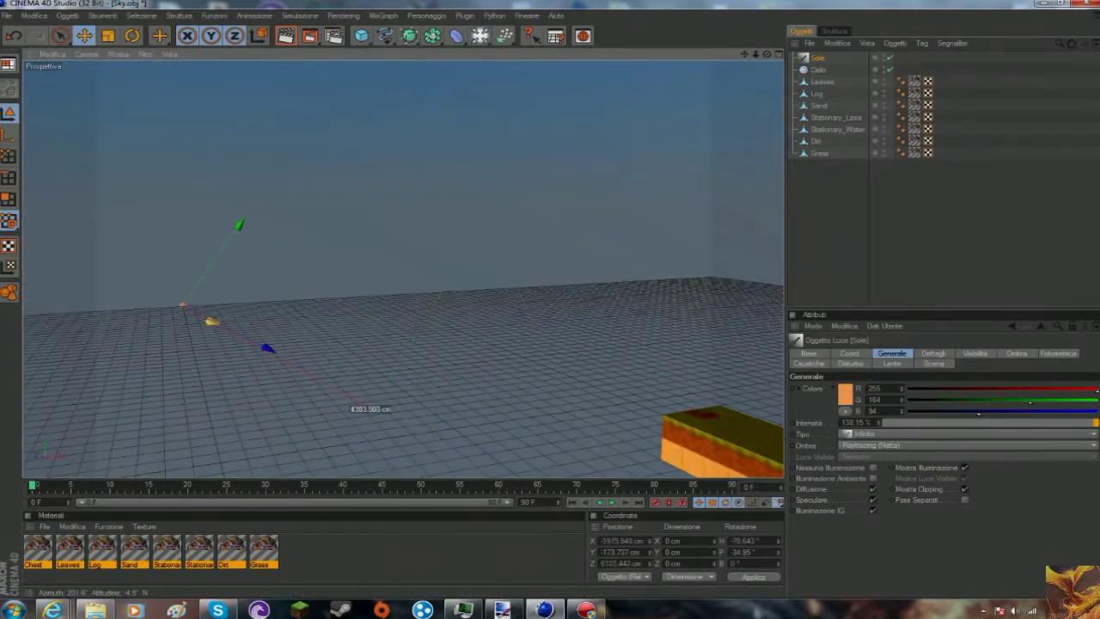
left_click(960, 233)
left_click_drag(767, 55, 208, 61)
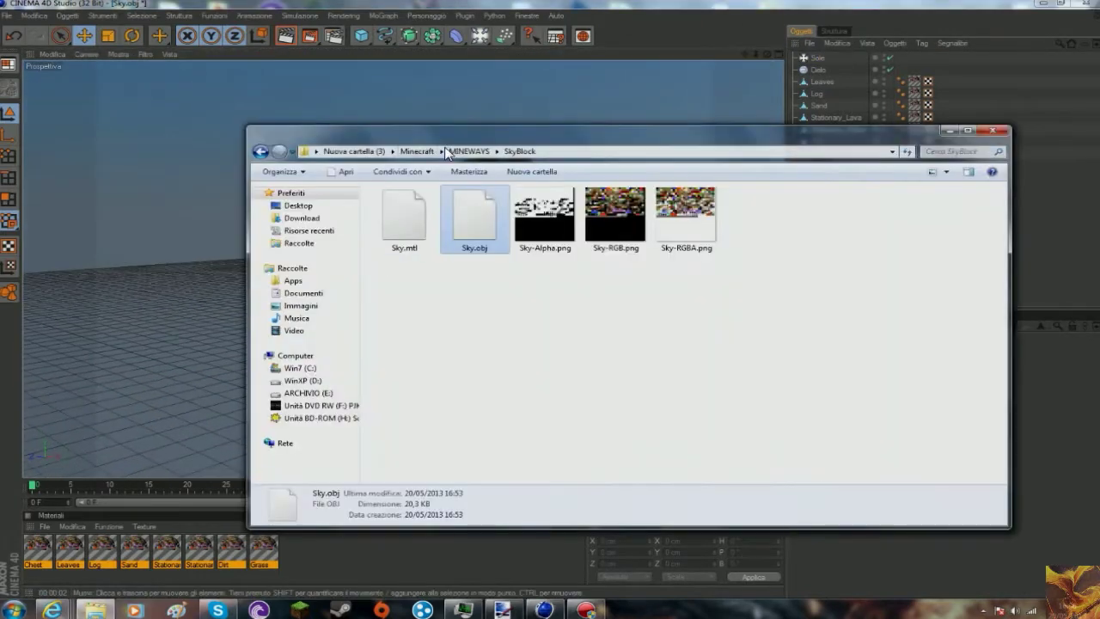
- Open the Minecraft Model Pack library and add the Chest model from its Other category
left_click(440, 151)
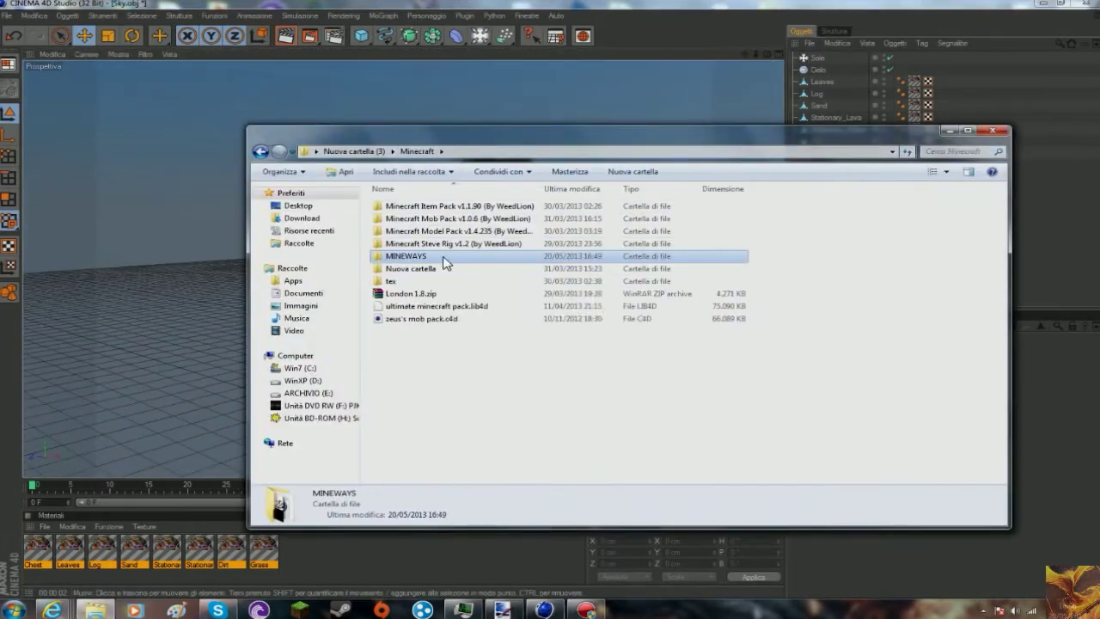
double_click(459, 229)
double_click(417, 215)
double_click(342, 215)
left_click(201, 114)
double_click(342, 174)
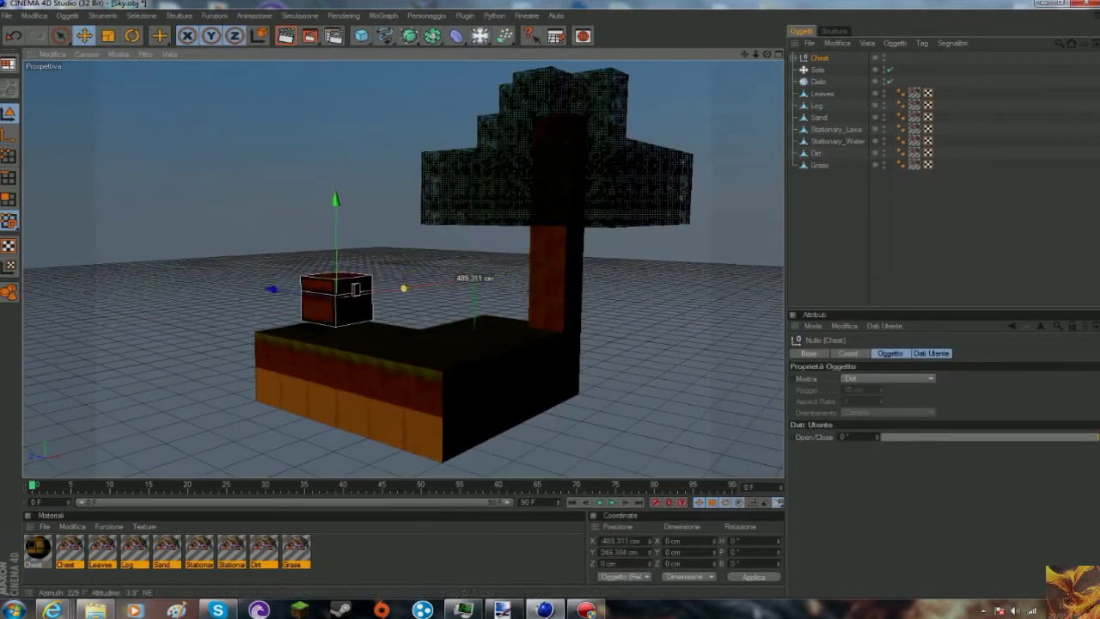
mouse_move(475, 284)
left_mouse_down("alt")
mouse_move(647, 288)
mouse_move(253, 110)
left_mouse_up("alt")
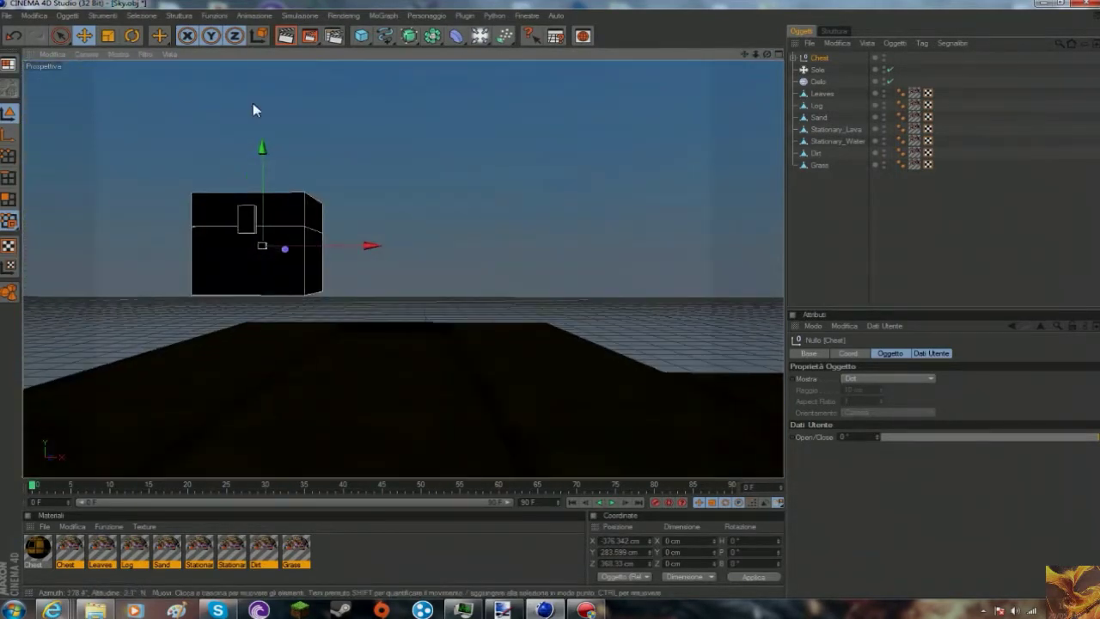
- Place the chest on the island at Y 250 cm and Z 350 cm
left_click_drag(263, 166, 394, 198)
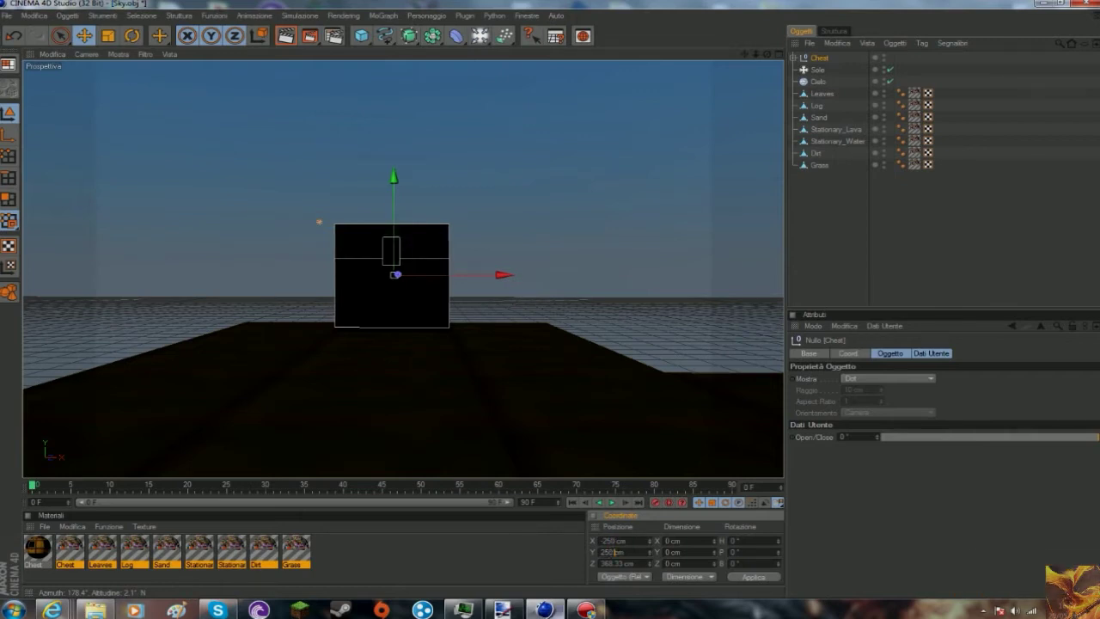
left_click(422, 554)
left_click(608, 563)
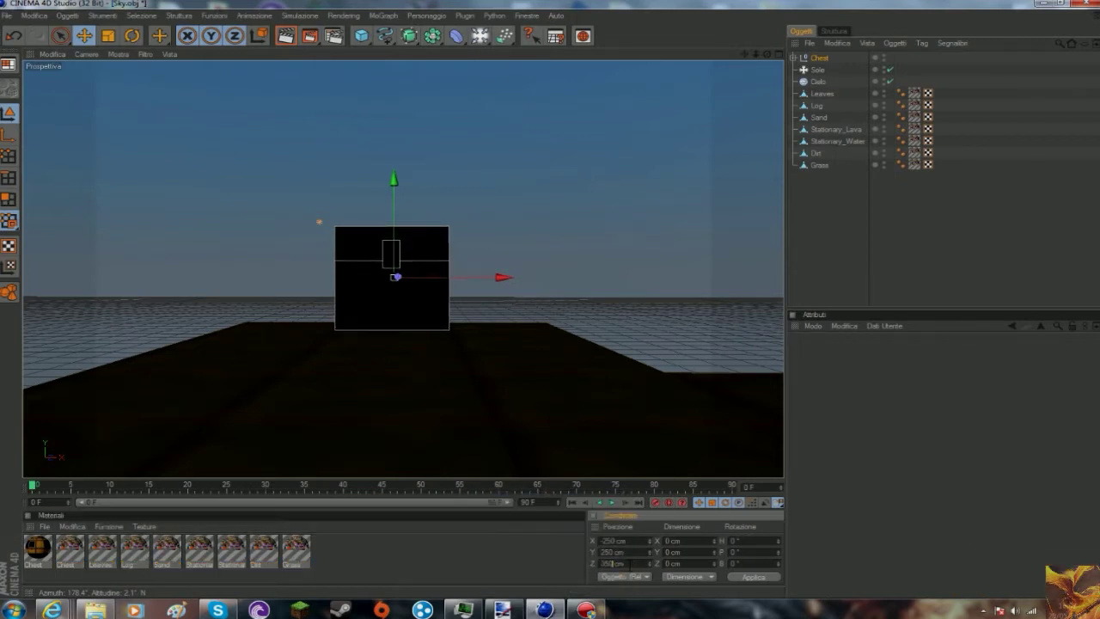
key("Return")
mouse_move(770, 56)
left_mouse_down()
mouse_move(761, 69)
mouse_move(768, 57)
mouse_move(799, 62)
left_mouse_up()
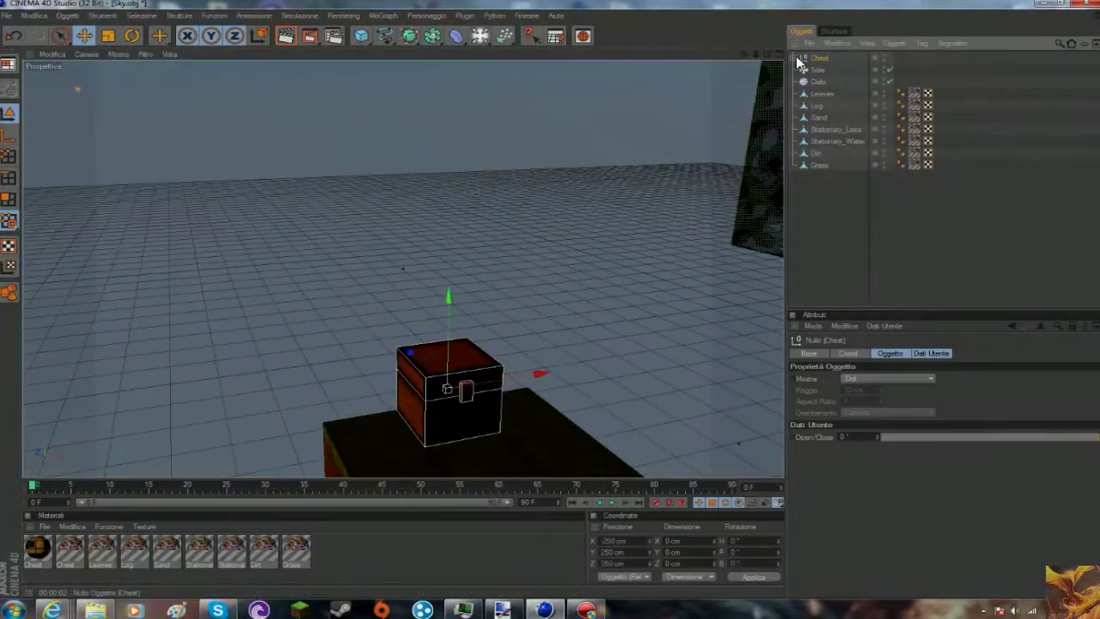
- Expand the chest, select its Top part and rotate the lid open
left_click(798, 57)
left_click(823, 81)
left_click_drag(430, 129, 363, 110, "alt")
key("r")
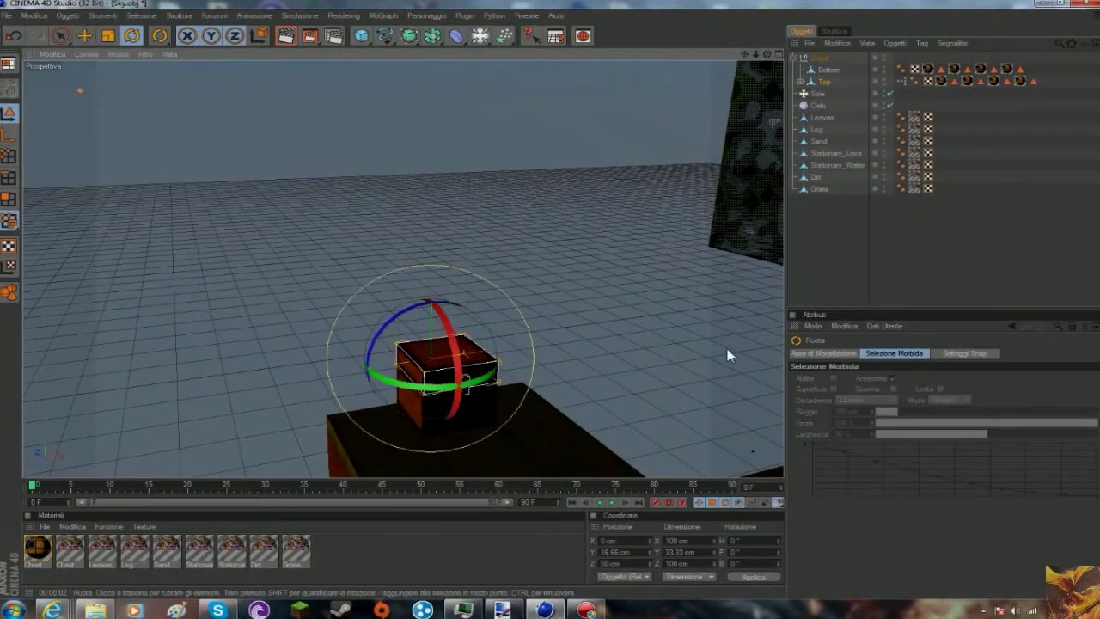
left_click(829, 70)
mouse_move(471, 413)
left_mouse_down()
mouse_move(459, 365)
mouse_move(515, 361)
mouse_move(446, 334)
left_mouse_up()
left_click(824, 81)
left_click(800, 81)
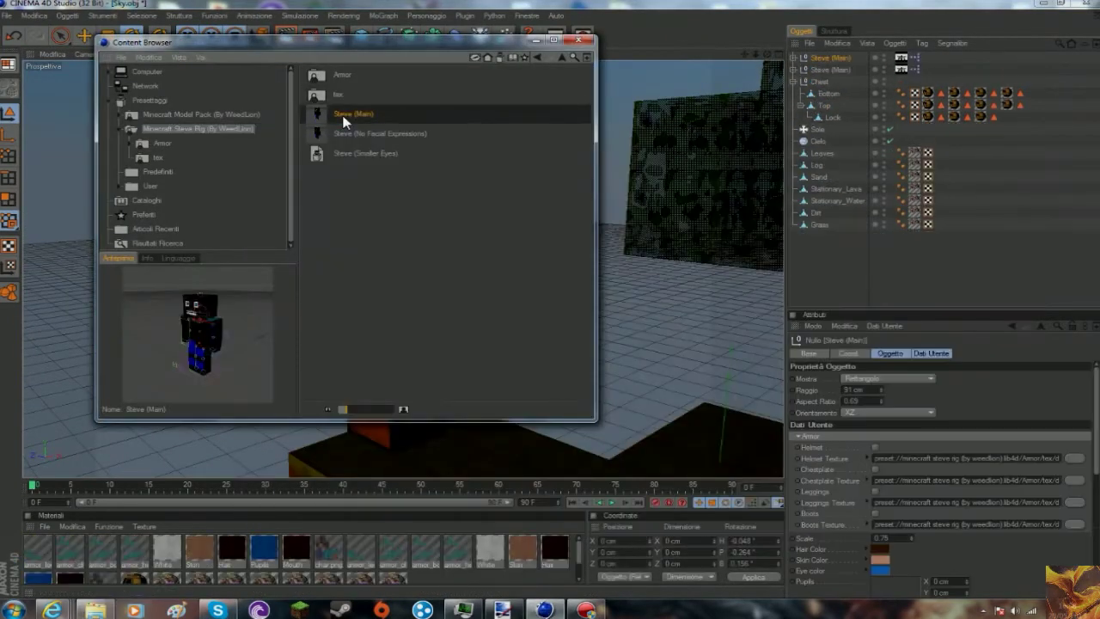
- Move Steve to X -350, Y 200, Z 1.25 and open his Selettore Visivo picker
scroll(527, 331, "down", 5)
key("e")
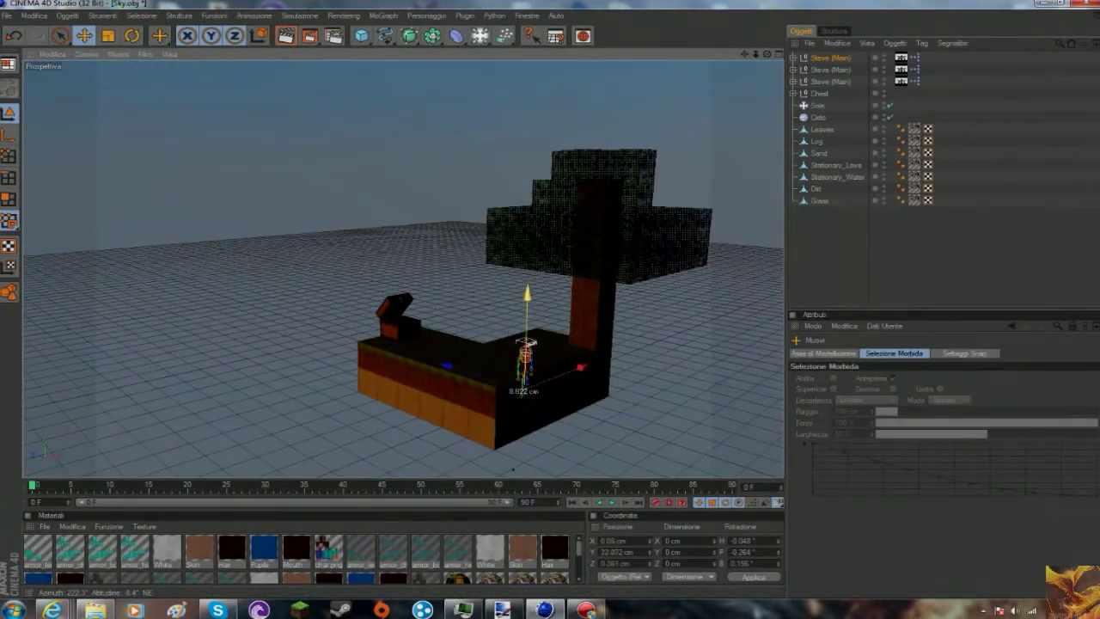
left_click_drag(601, 284, 663, 171, "alt")
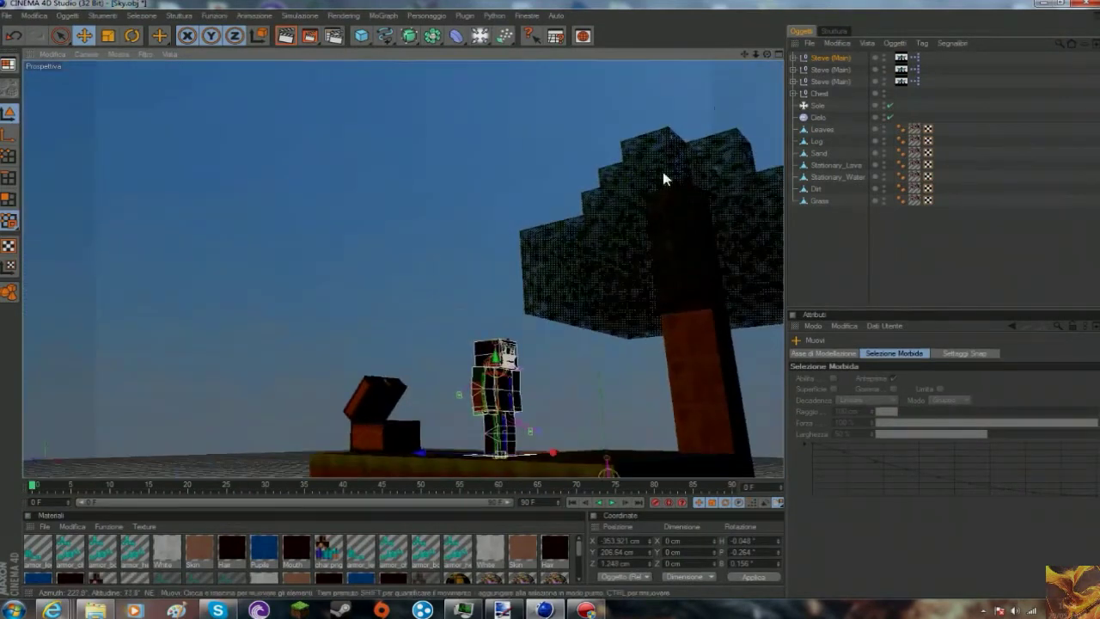
double_click(628, 541)
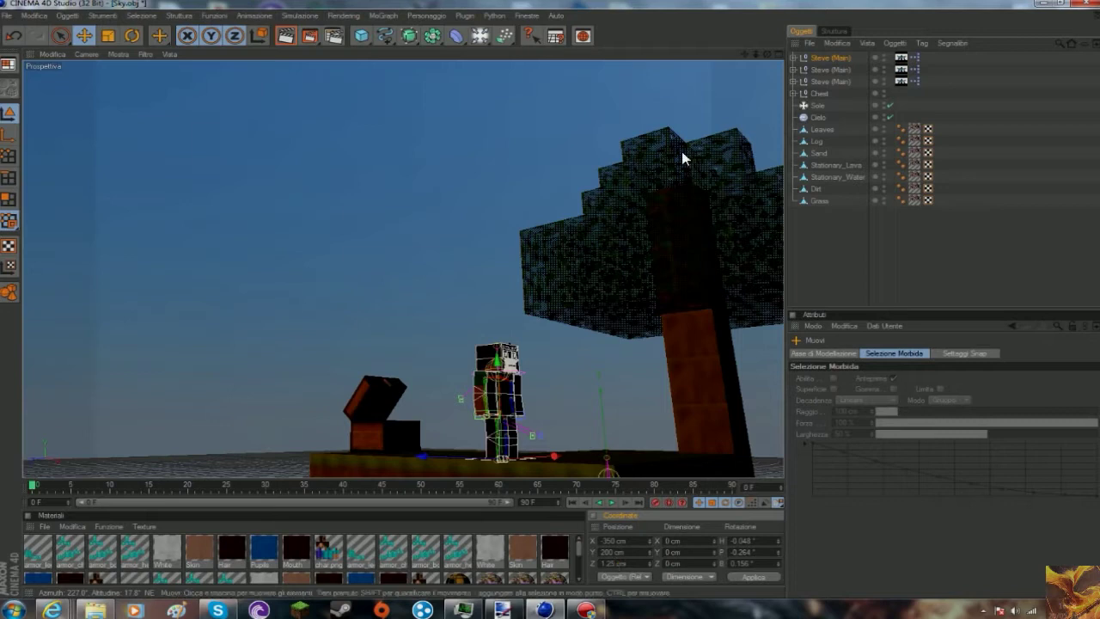
double_click(901, 57)
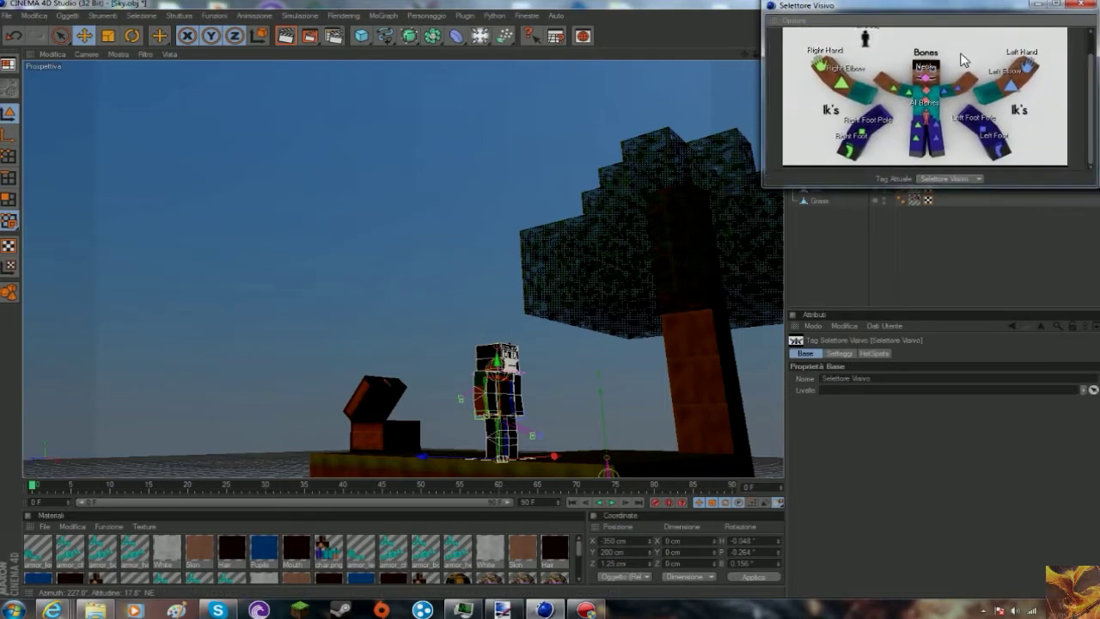
- Rotate Steve's right hand and chest controls so he bends forward
left_click_drag(860, 7, 877, 252)
left_click_drag(705, 283, 805, 318, "alt")
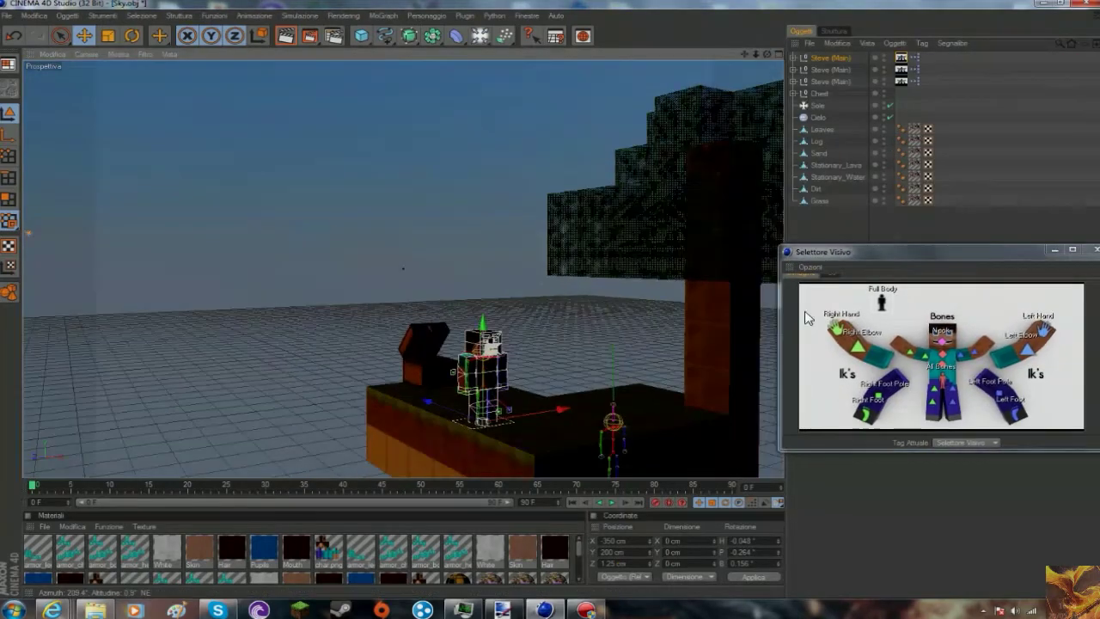
left_click(834, 325)
key("r")
left_click_drag(485, 441, 367, 431)
left_click(944, 347)
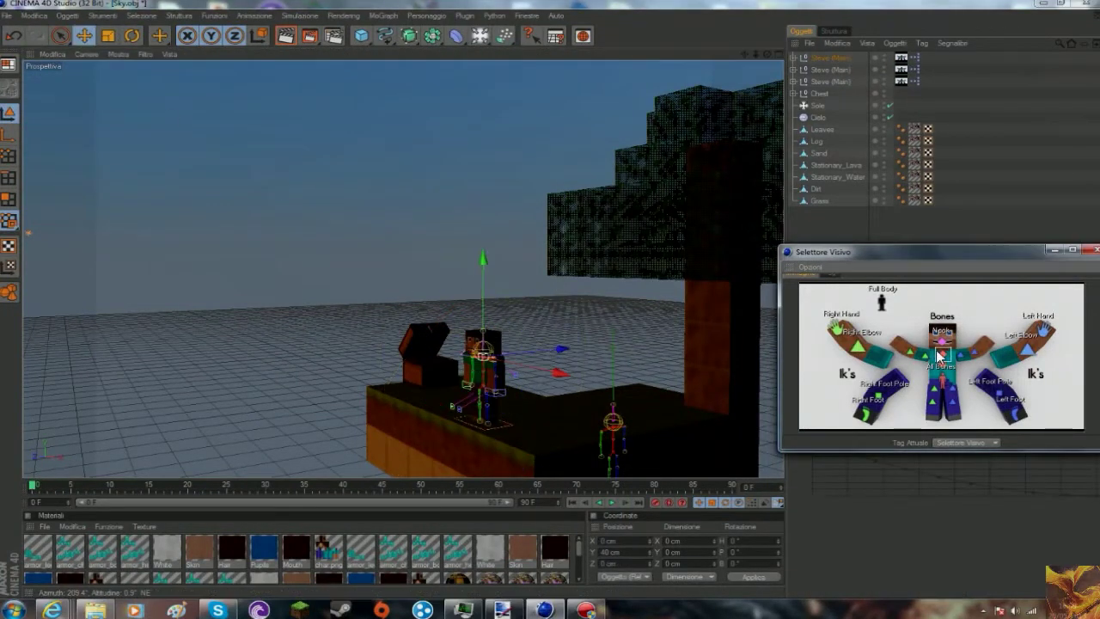
left_click_drag(424, 380, 386, 386)
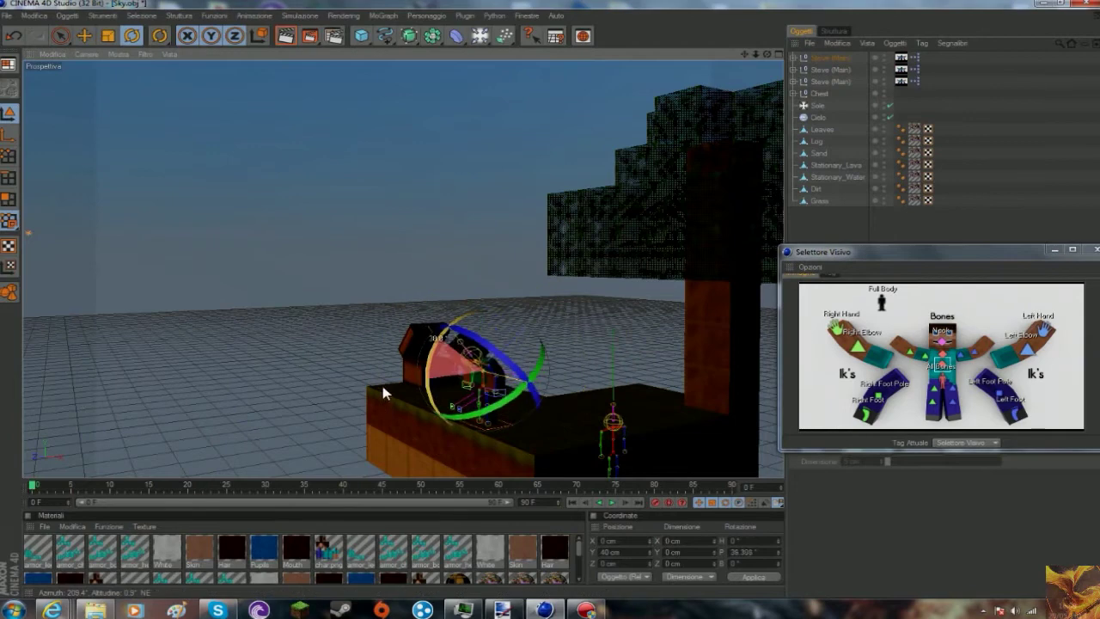
left_click(1014, 152)
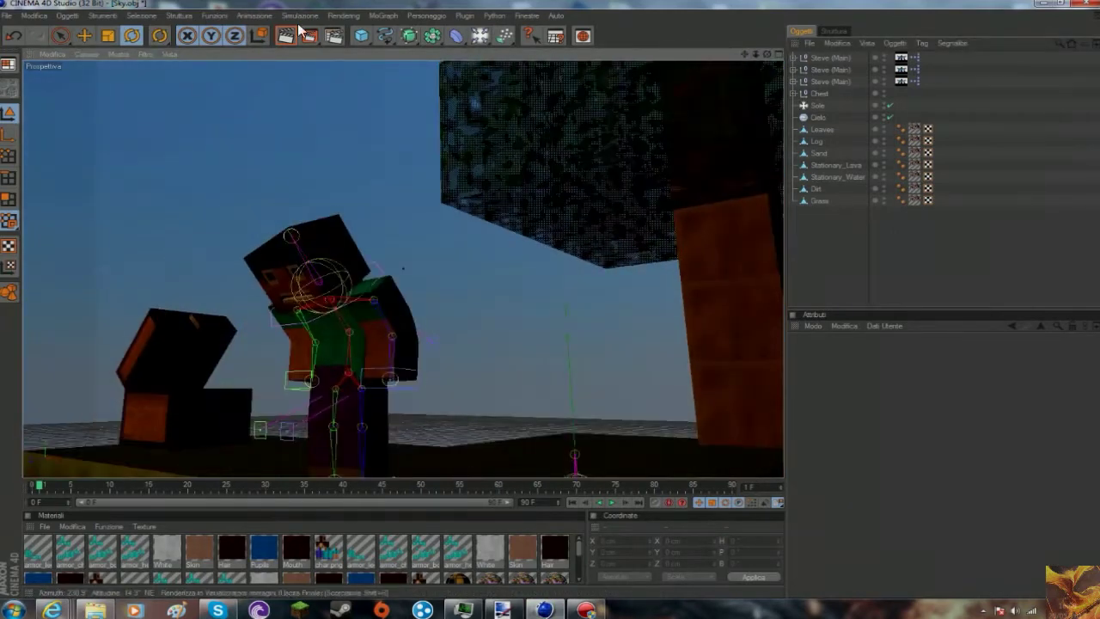
- Zoom out to view the island and select the Sole light
left_click(414, 342)
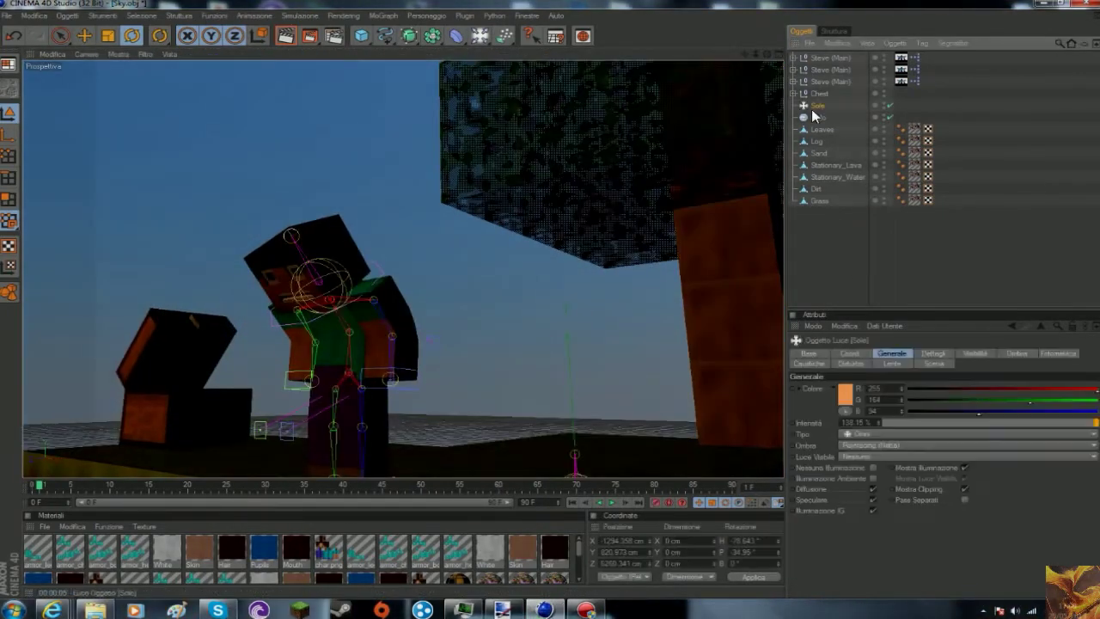
left_click_drag(414, 342, 481, 284, "alt")
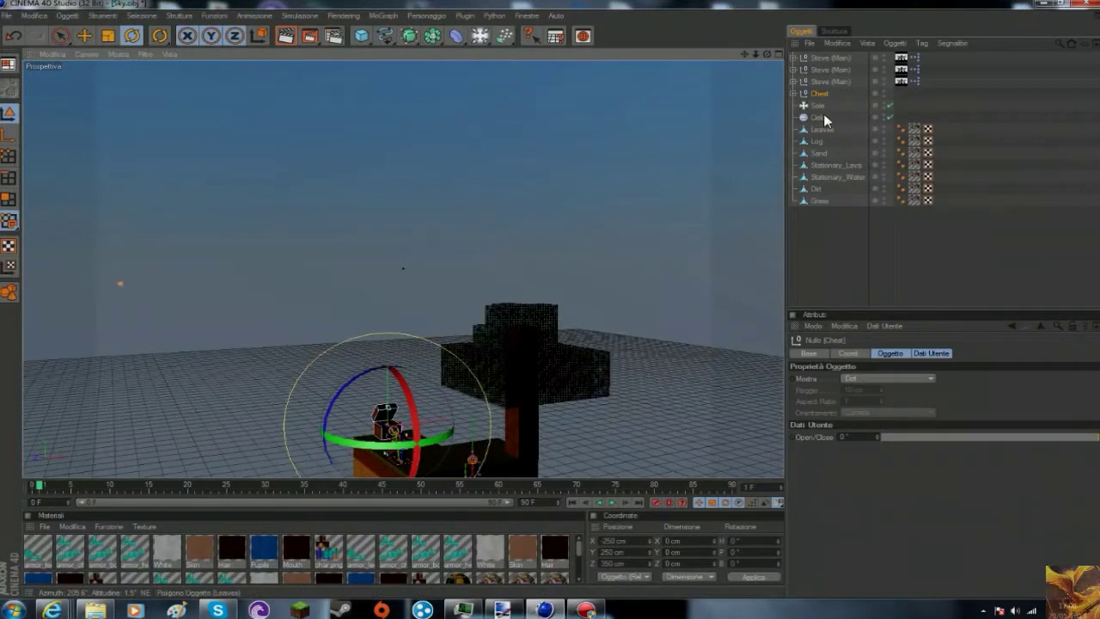
left_click(818, 105)
- Change the Sole light's colour to a softer orange, RGB 255/169/103
key("e")
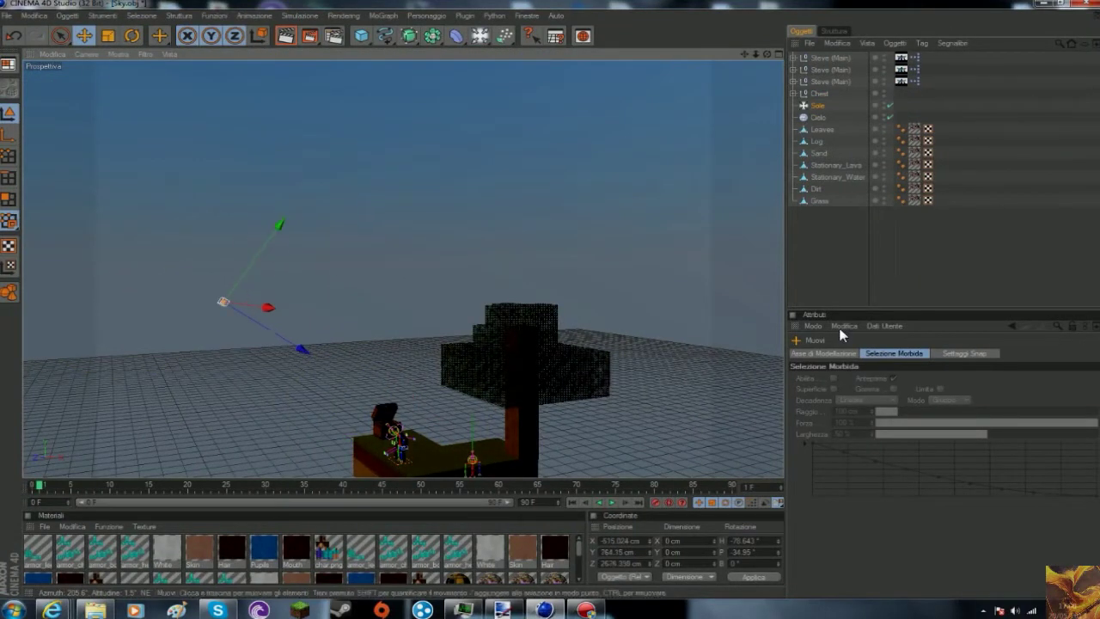
left_click(840, 387)
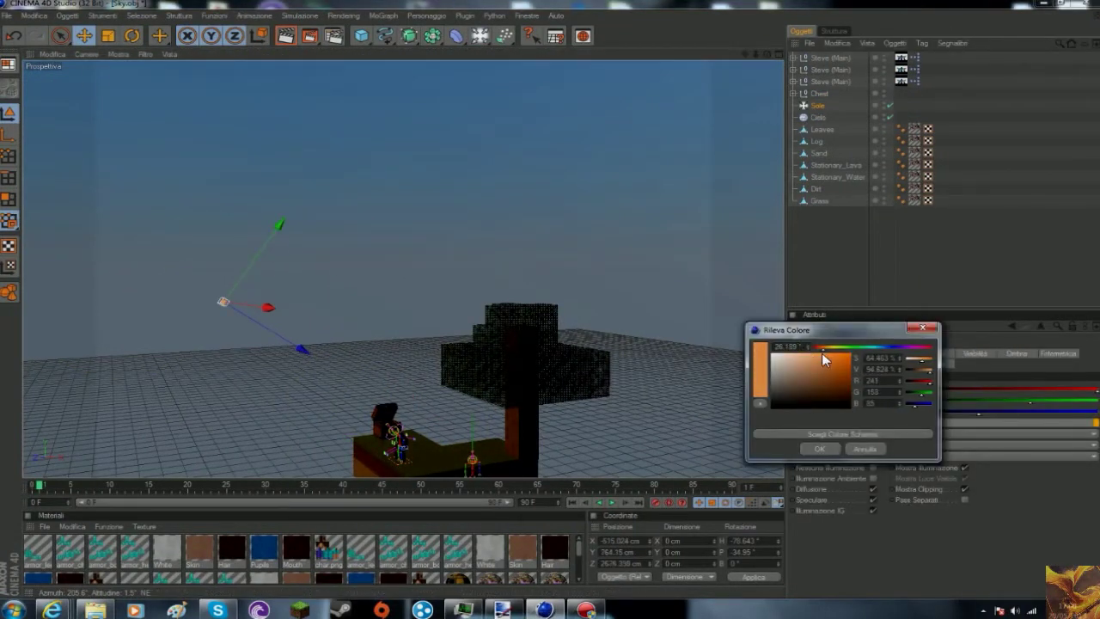
left_click(923, 327)
- Select Steve (Main) and orbit around the island to face the character
left_click(830, 57)
mouse_move(734, 140)
left_mouse_down("alt")
mouse_move(608, 204)
mouse_move(599, 283)
mouse_move(783, 30)
left_mouse_up("alt")
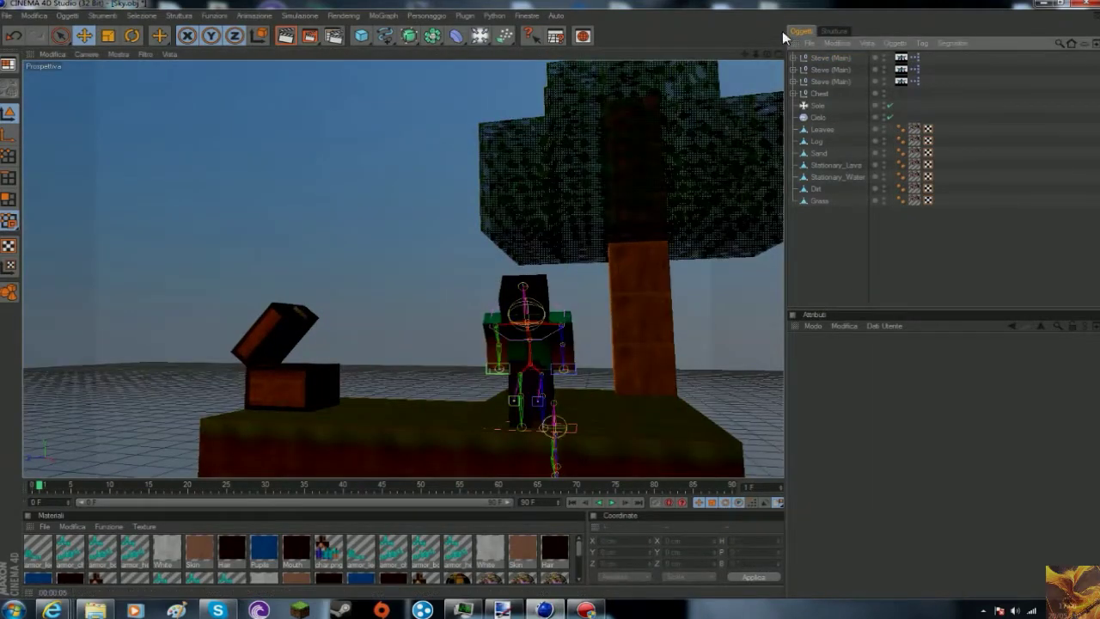
left_click_drag(516, 258, 429, 275, "alt")
left_click(817, 116)
left_click_drag(602, 215, 656, 151, "alt")
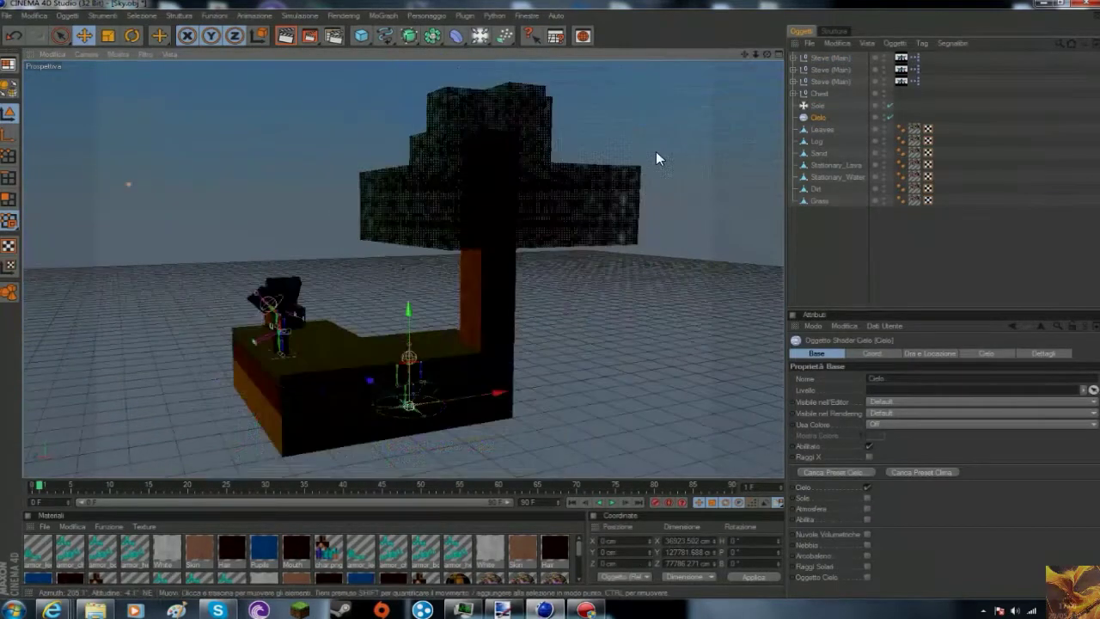
scroll(655, 158, "down", 3)
left_click(129, 172)
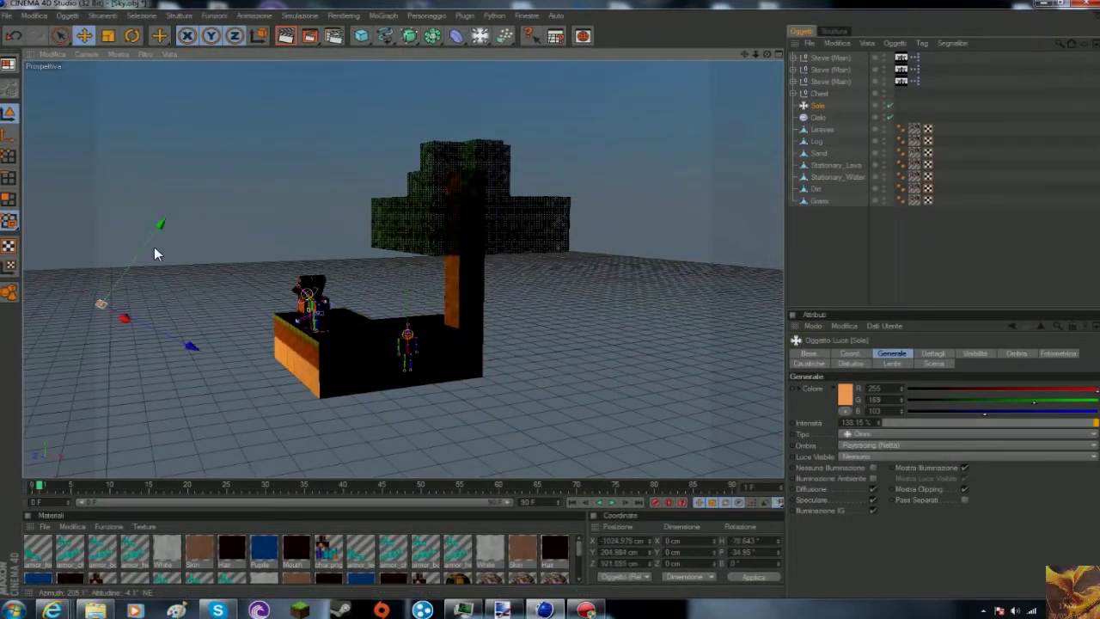
left_click(830, 58)
mouse_move(666, 91)
left_mouse_down("alt")
mouse_move(515, 258)
mouse_move(430, 275)
left_mouse_up("alt")
left_click_drag(1097, 386, 1098, 546)
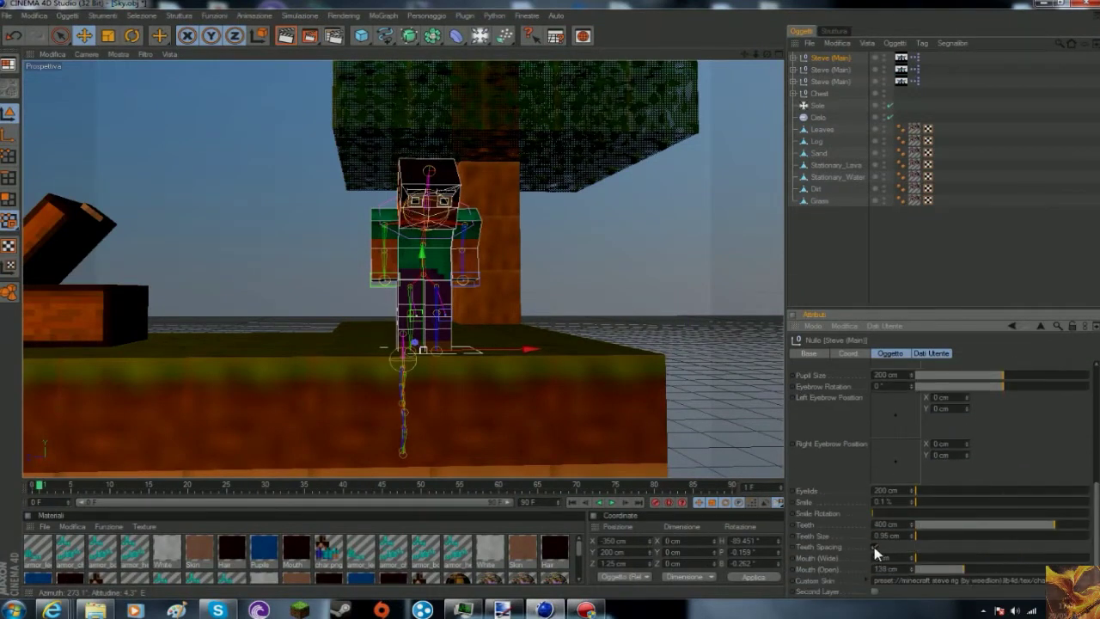
- Set Steve's mouth sliders to Smile 35%, Mouth (Open) 150 cm and render to check
left_click(284, 39)
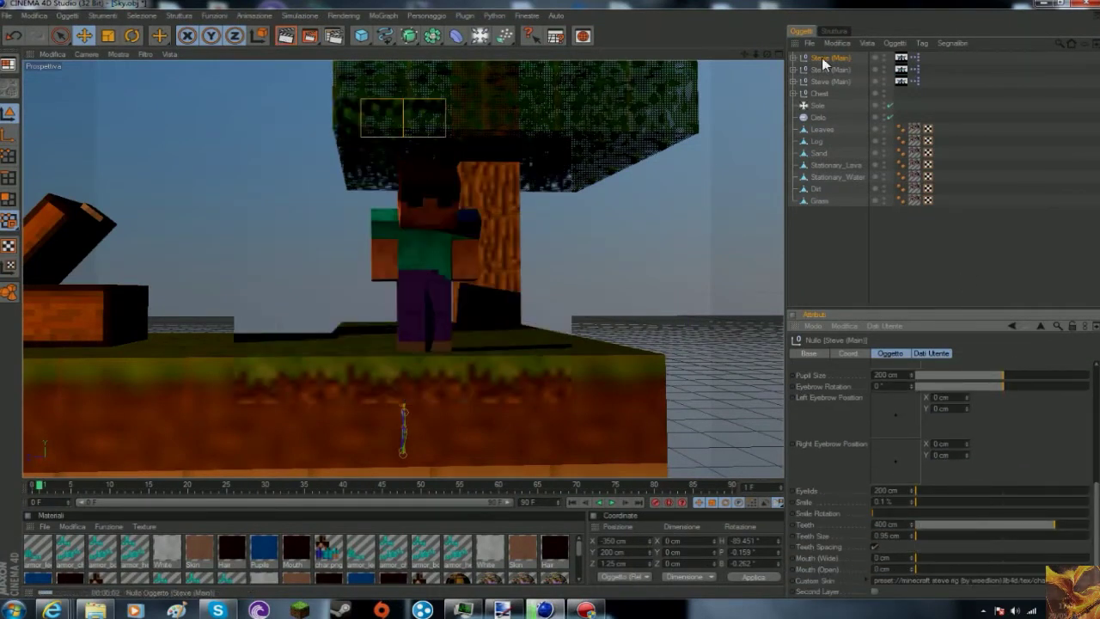
left_click_drag(914, 569, 978, 571)
key("ctrl+r")
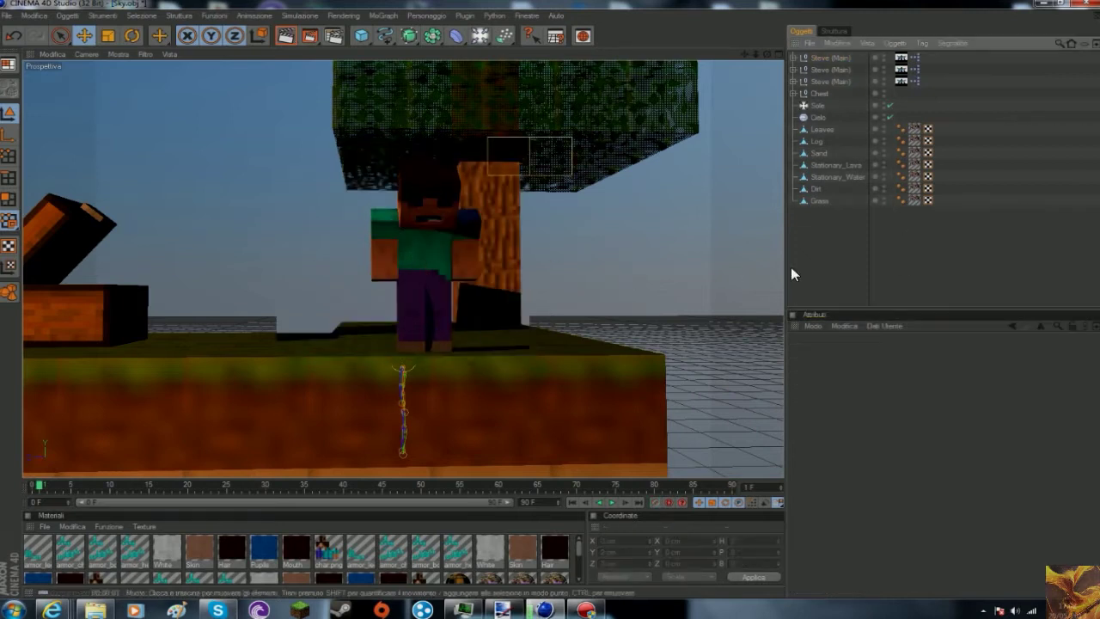
scroll(1092, 419, "down", 5)
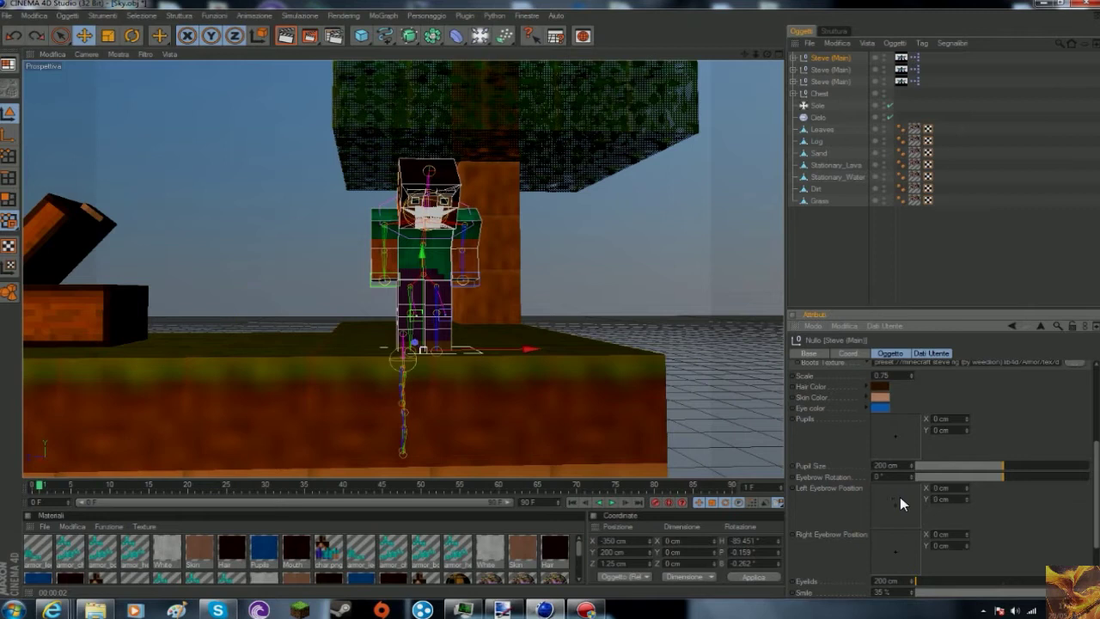
left_click(453, 202)
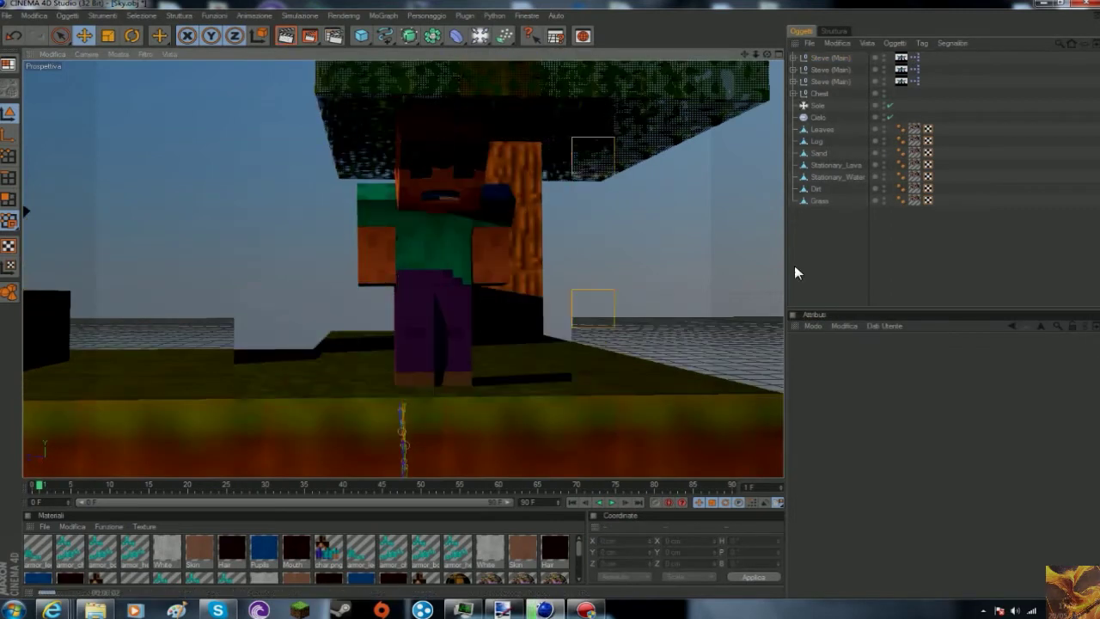
- Move the Sole light lower and closer to the island to brighten it
left_click(818, 105)
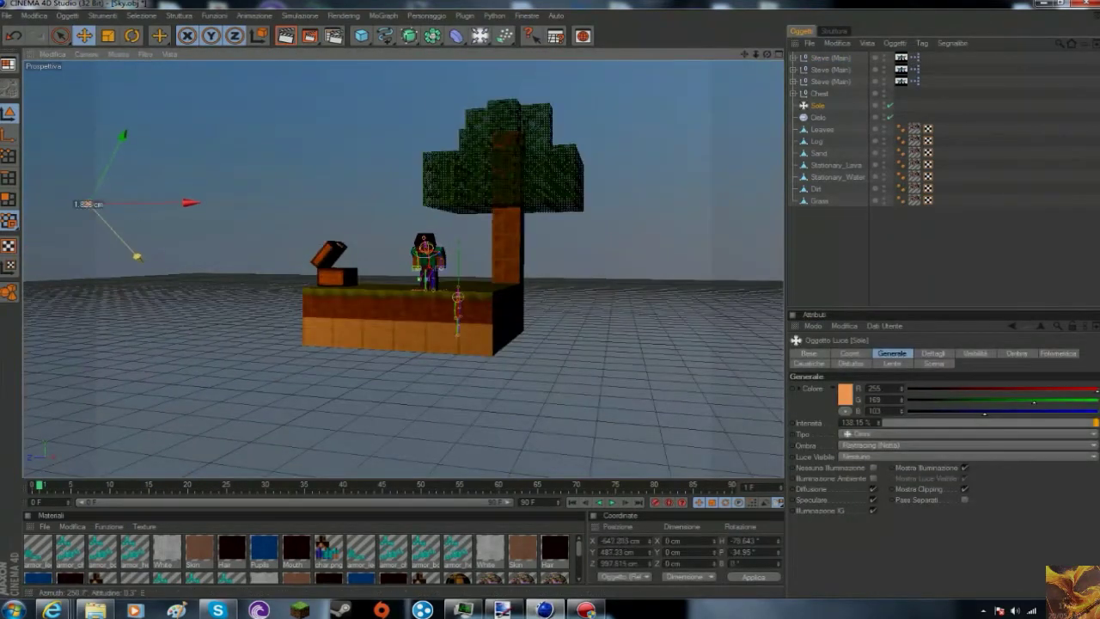
left_click(286, 35)
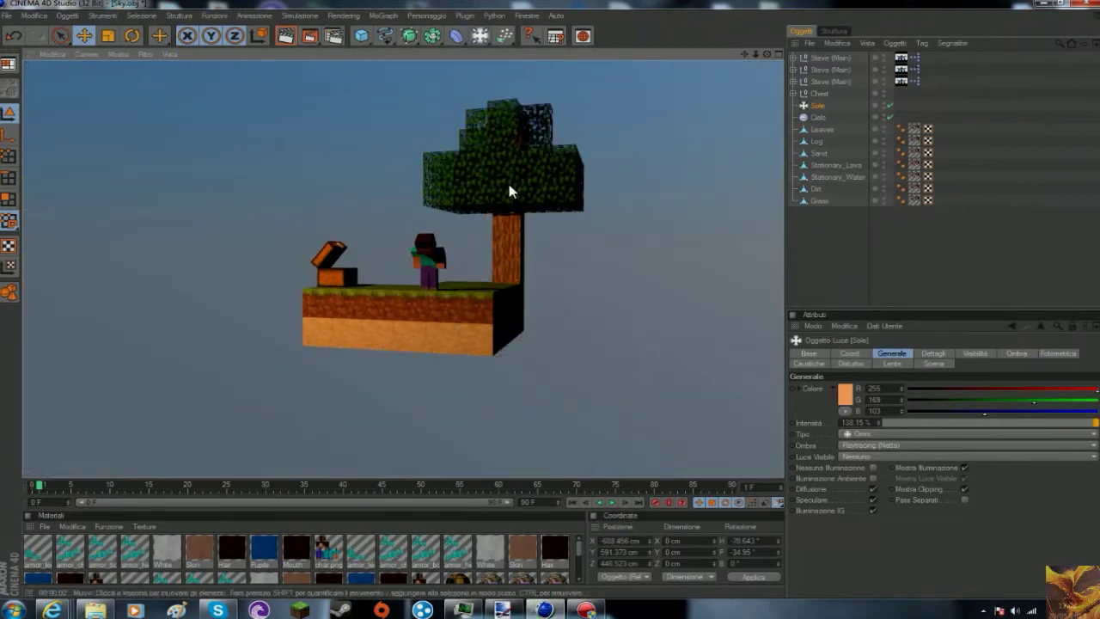
left_click(811, 106)
left_click_drag(234, 162, 185, 302)
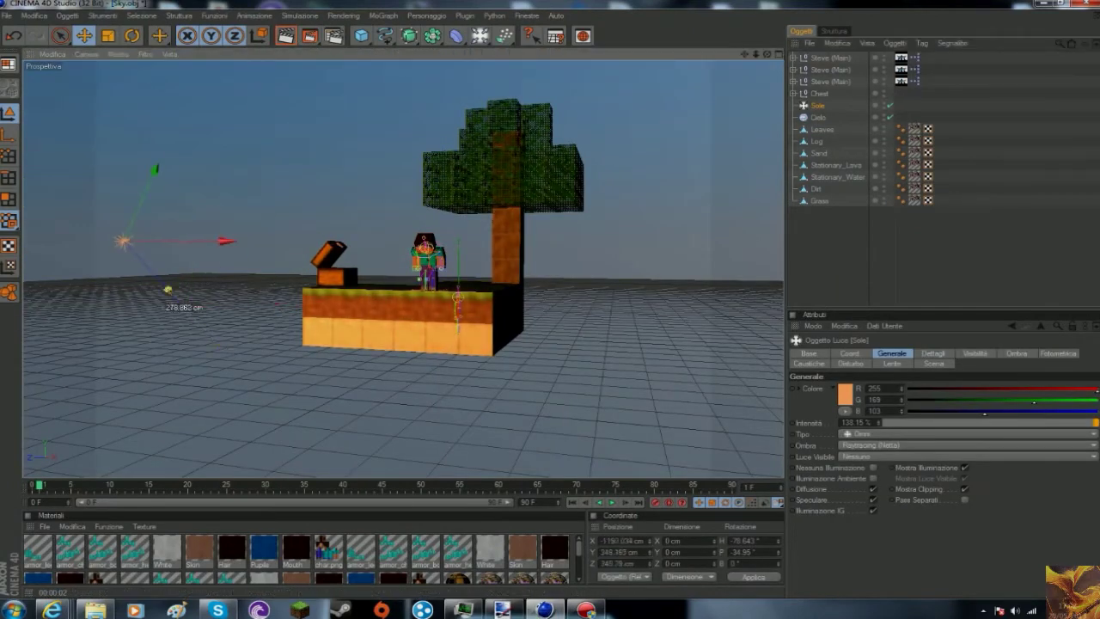
left_click(751, 275)
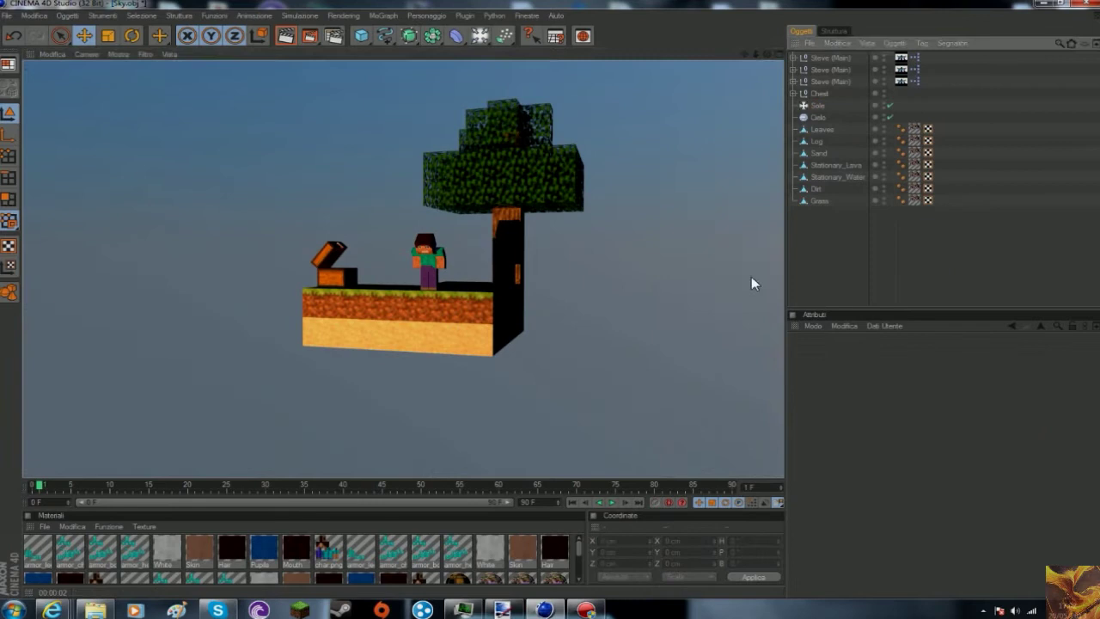
- Select the second Steve rig and switch to rotating it into a falling pose
scroll(751, 276, "up", 5)
left_click(830, 69)
mouse_move(516, 258)
left_mouse_down("alt")
mouse_move(323, 243)
mouse_move(264, 306)
left_mouse_up("alt")
key("r")
- Zoom out around the island and add a camera to the scene
scroll(174, 322, "down", 5)
left_click_drag(175, 322, 224, 318, "alt")
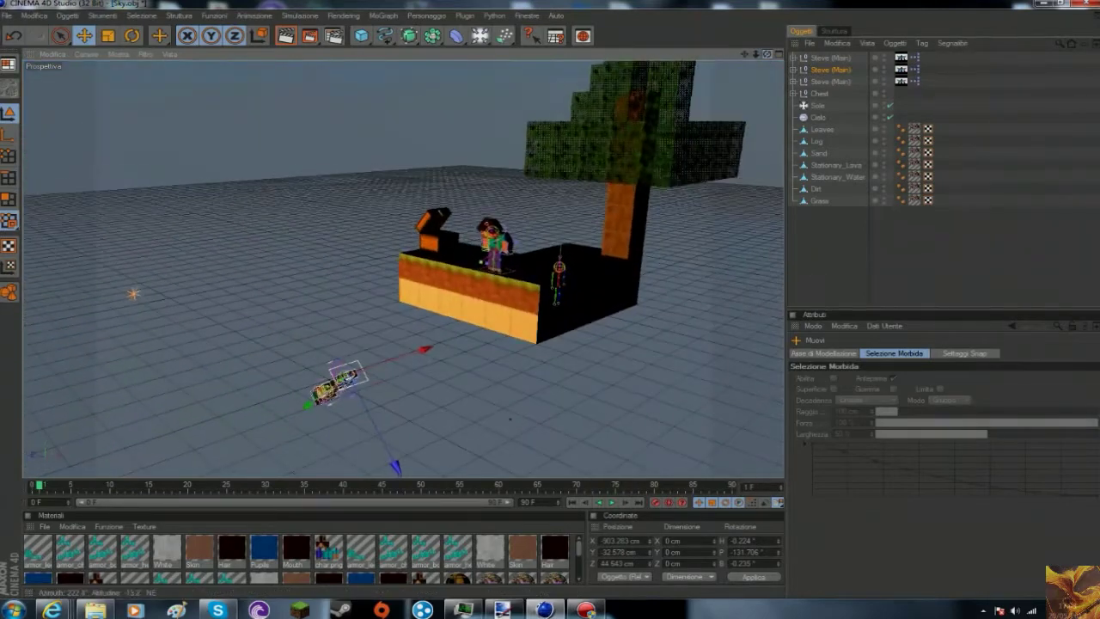
left_click(505, 36)
left_click(533, 49)
- Select all bones of the falling Steve rig and rotate them to tilt his body
left_click(878, 58)
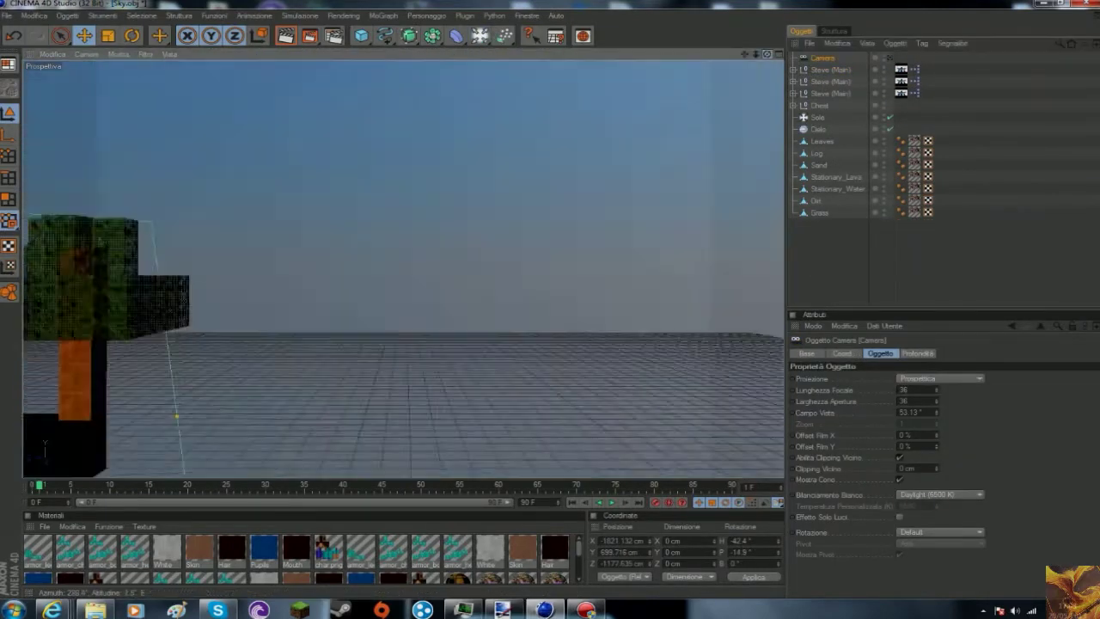
left_click(823, 70)
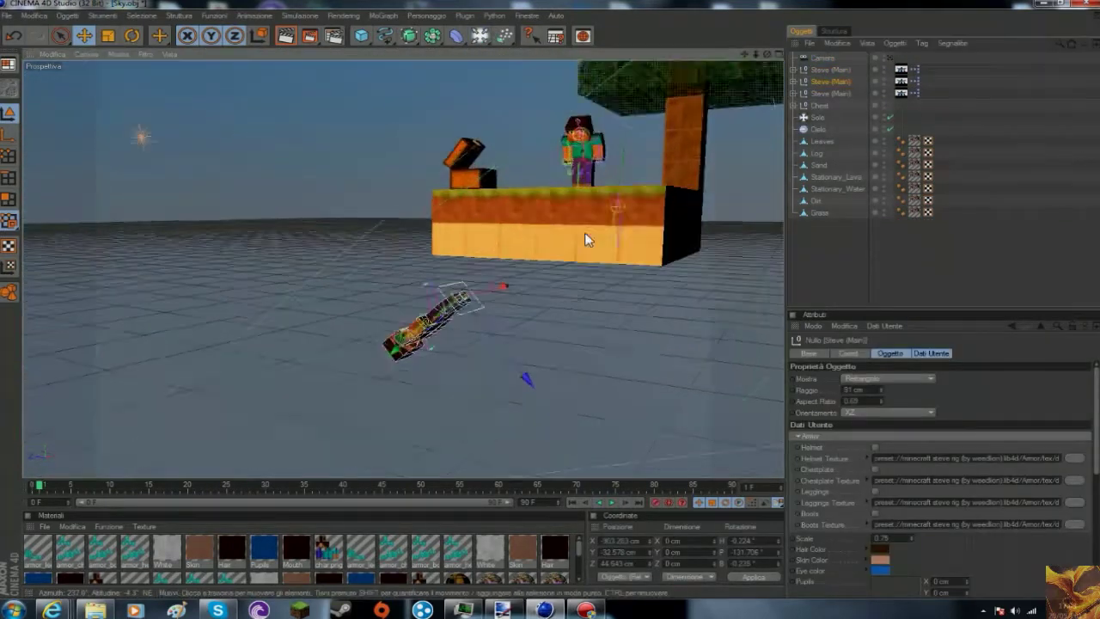
scroll(404, 266, "up", 3)
double_click(901, 82)
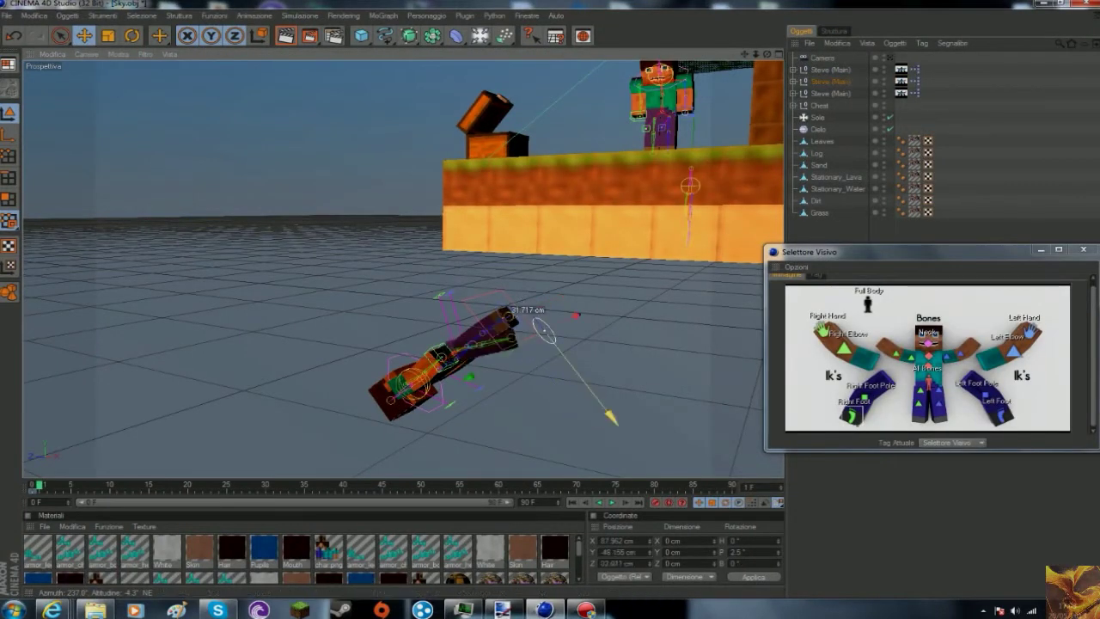
left_click(841, 414)
left_click_drag(710, 76, 470, 290, "alt")
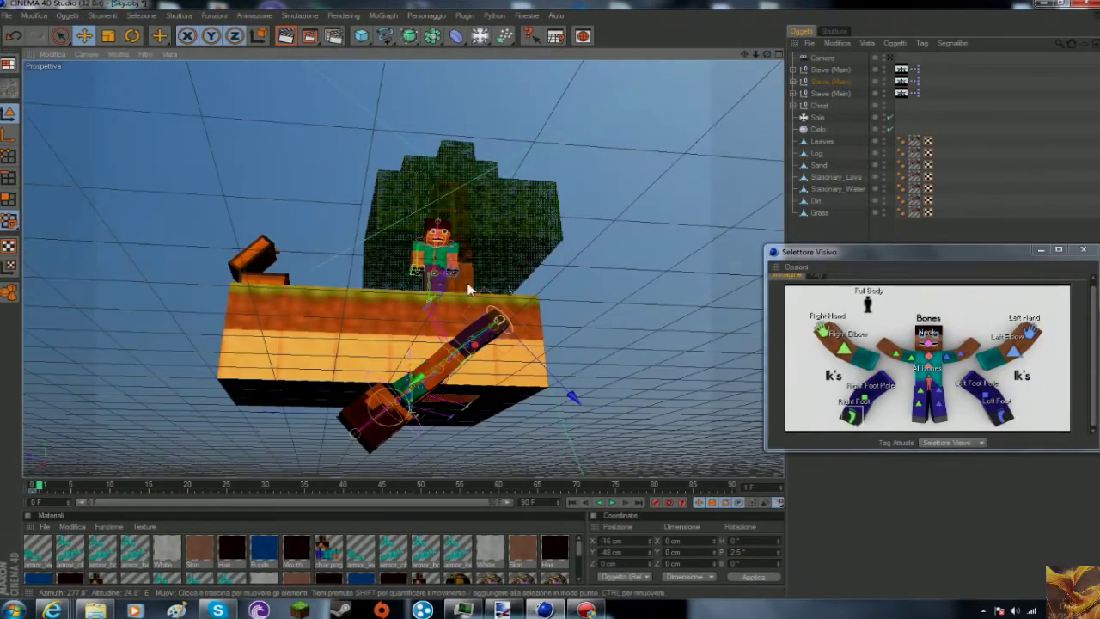
key("r")
left_click(929, 378)
mouse_move(393, 315)
left_mouse_down()
mouse_move(736, 71)
mouse_move(404, 146)
left_mouse_up()
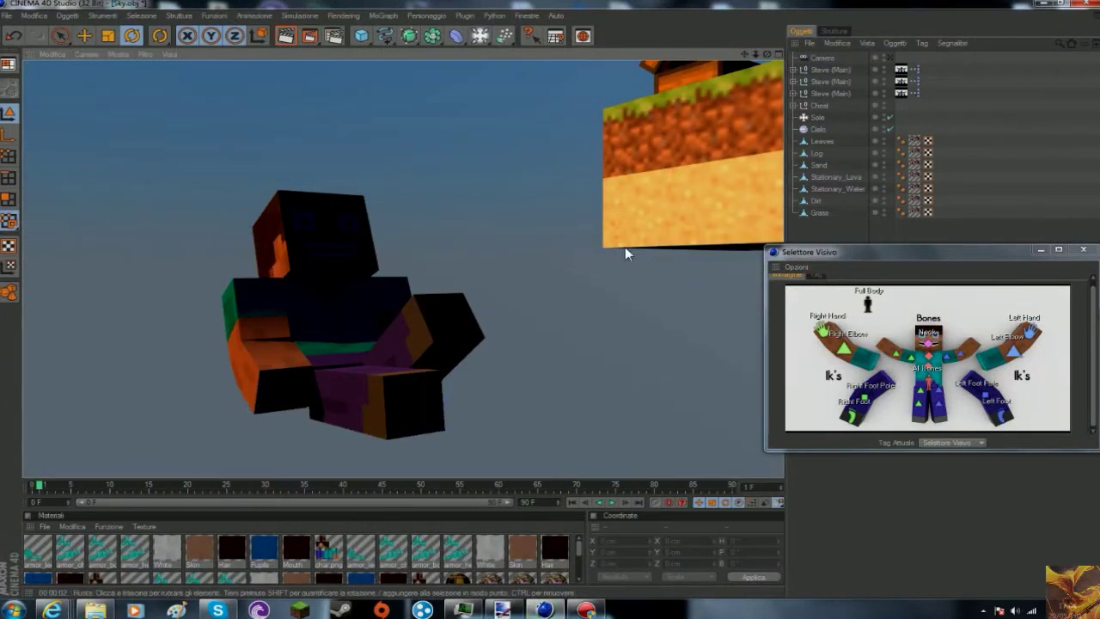
- Select the falling rig's foot IK and rotate his body forward
left_click(868, 301)
left_click(883, 393)
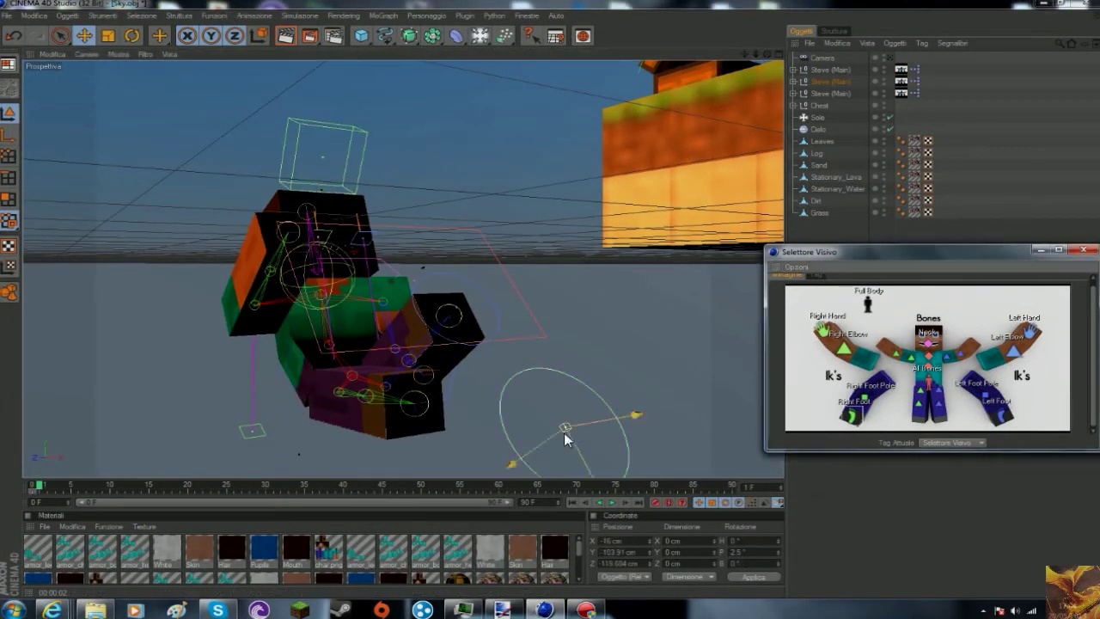
key("r")
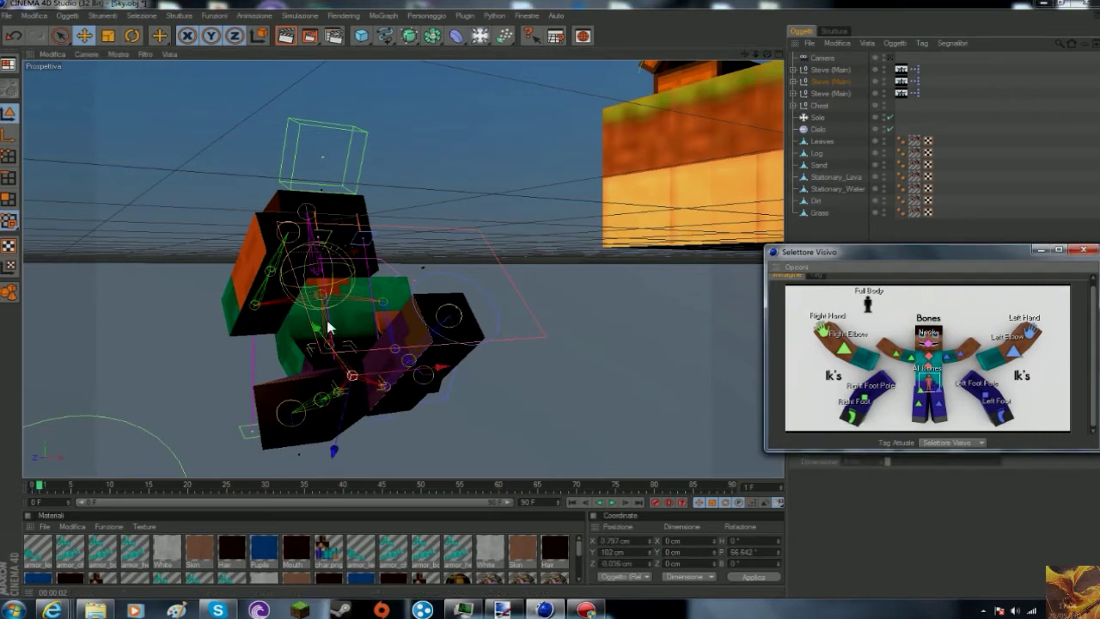
left_click_drag(319, 324, 331, 258)
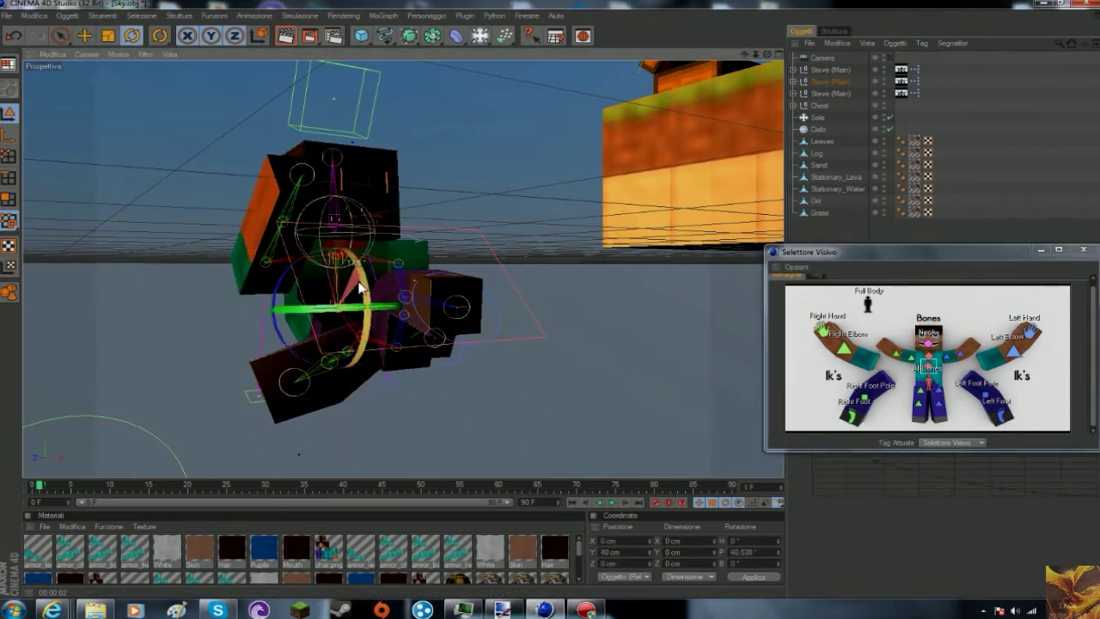
- Select the left foot control and preview the tumbling pose with renders
key("ctrl+r")
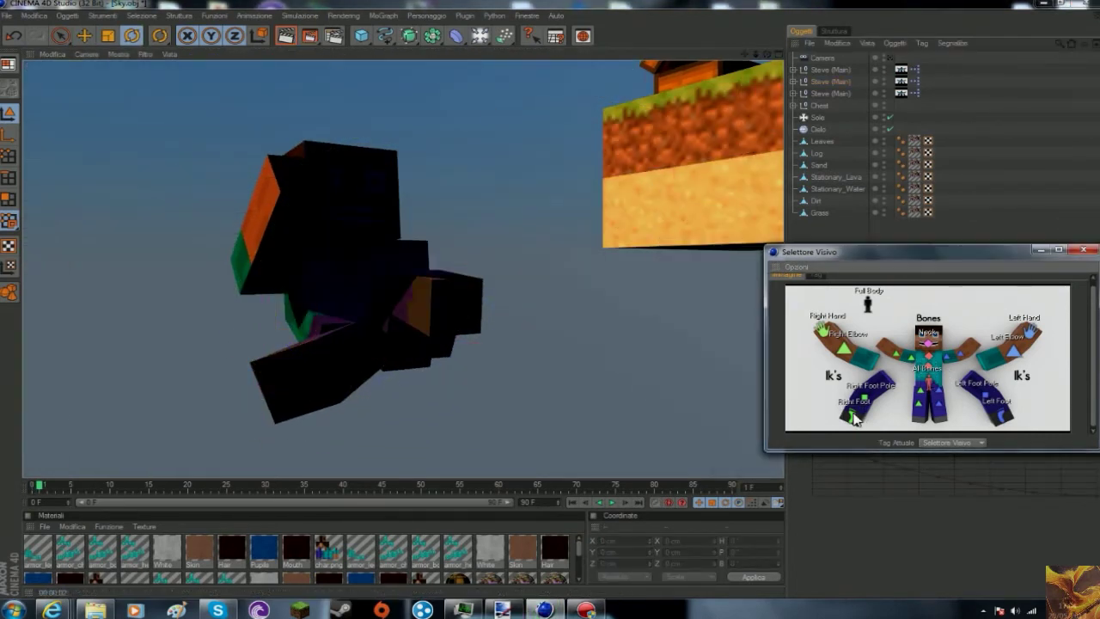
key("ctrl+z")
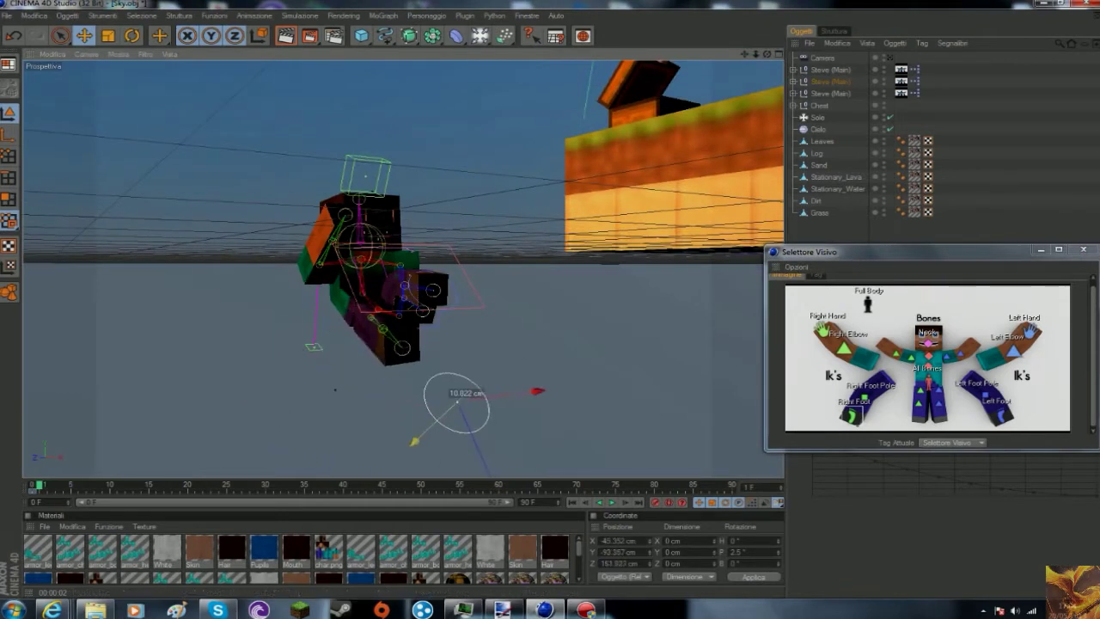
left_click(997, 416)
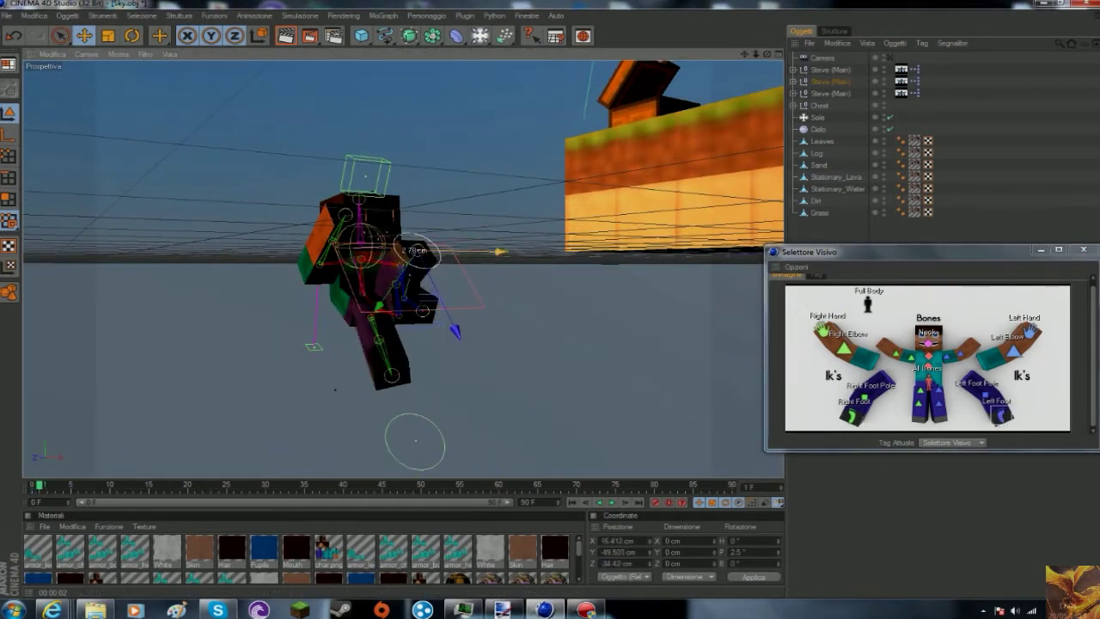
key("ctrl+r")
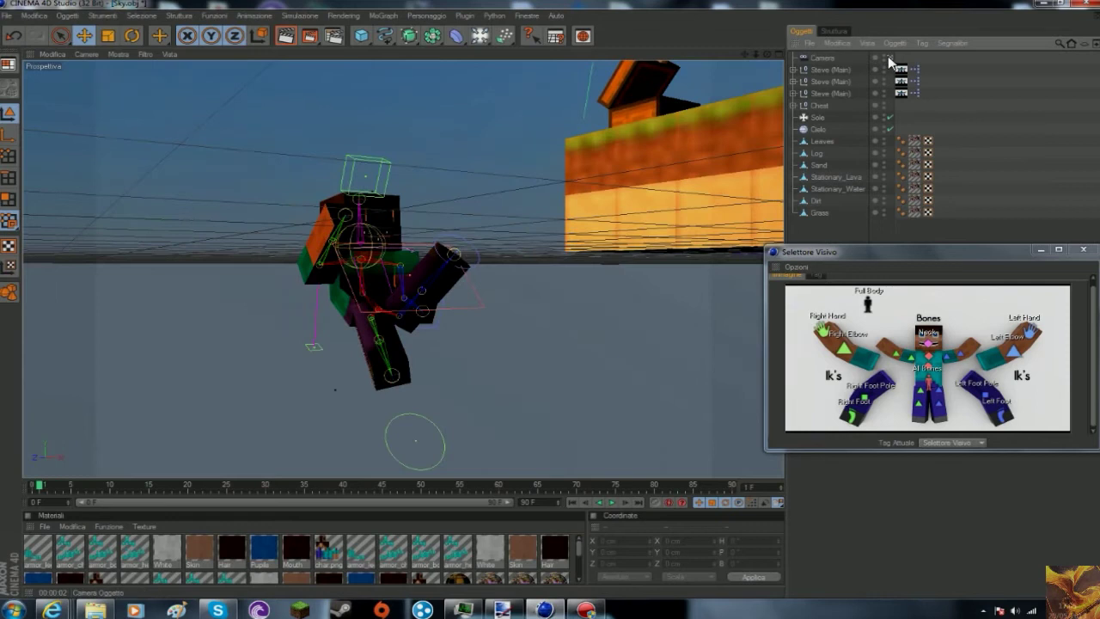
key("ctrl+z")
left_click(286, 36)
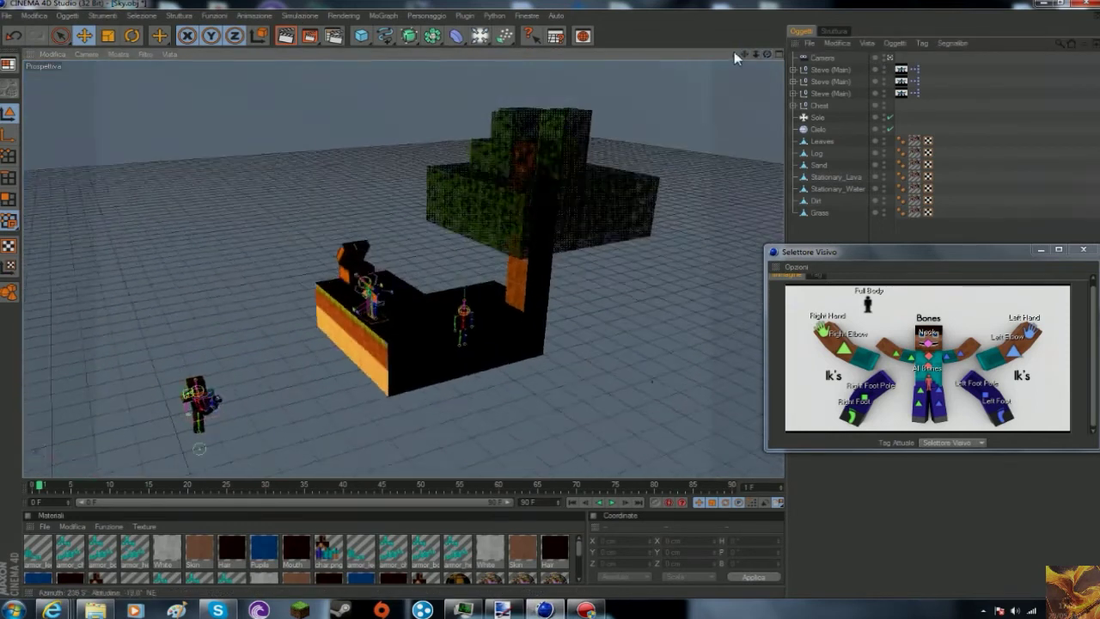
- Start an interactive render and move the falling Steve closer to the island
left_click(816, 58)
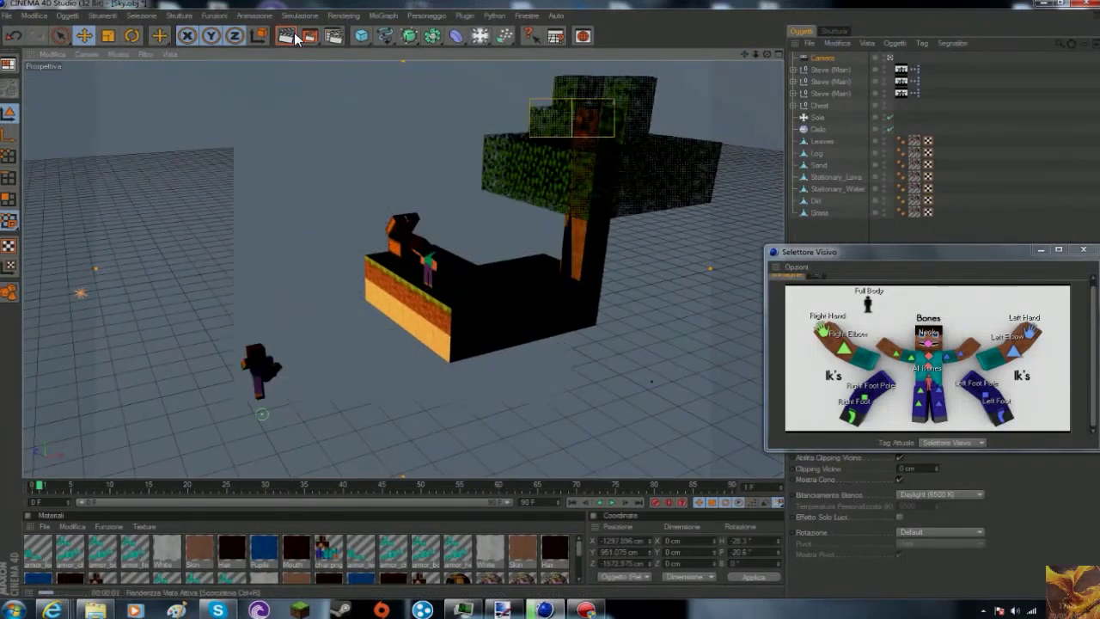
left_click(294, 33)
left_click(818, 82)
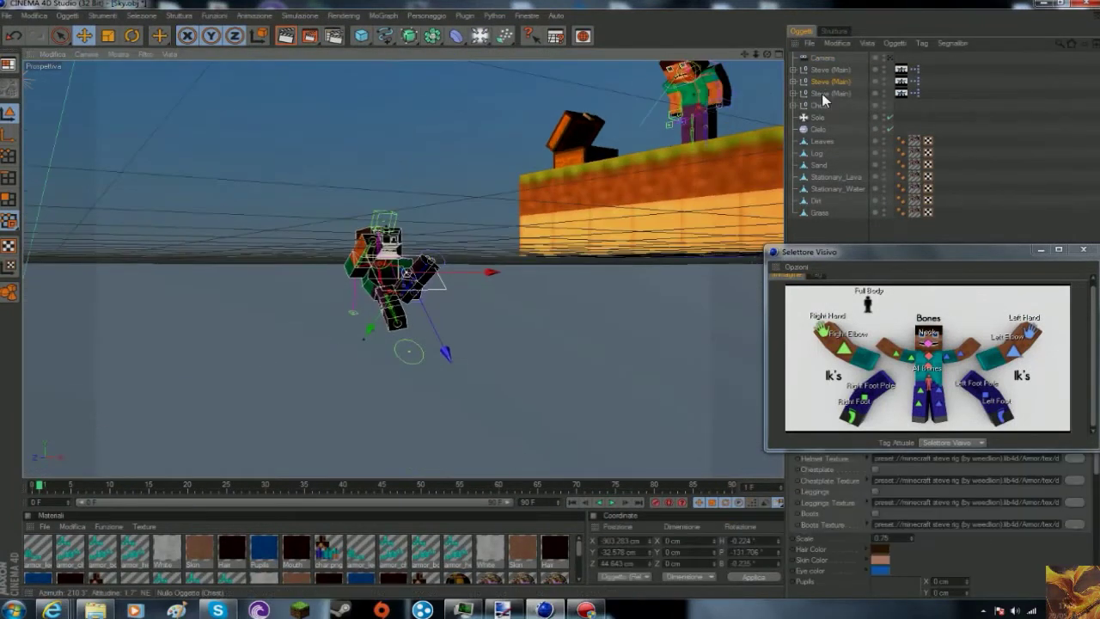
mouse_move(395, 325)
left_mouse_down()
mouse_move(567, 301)
mouse_move(602, 310)
left_mouse_up()
- Place the third Steve beside the other character on the island at Y 200
left_click(818, 93)
left_click_drag(515, 301, 447, 309, "alt")
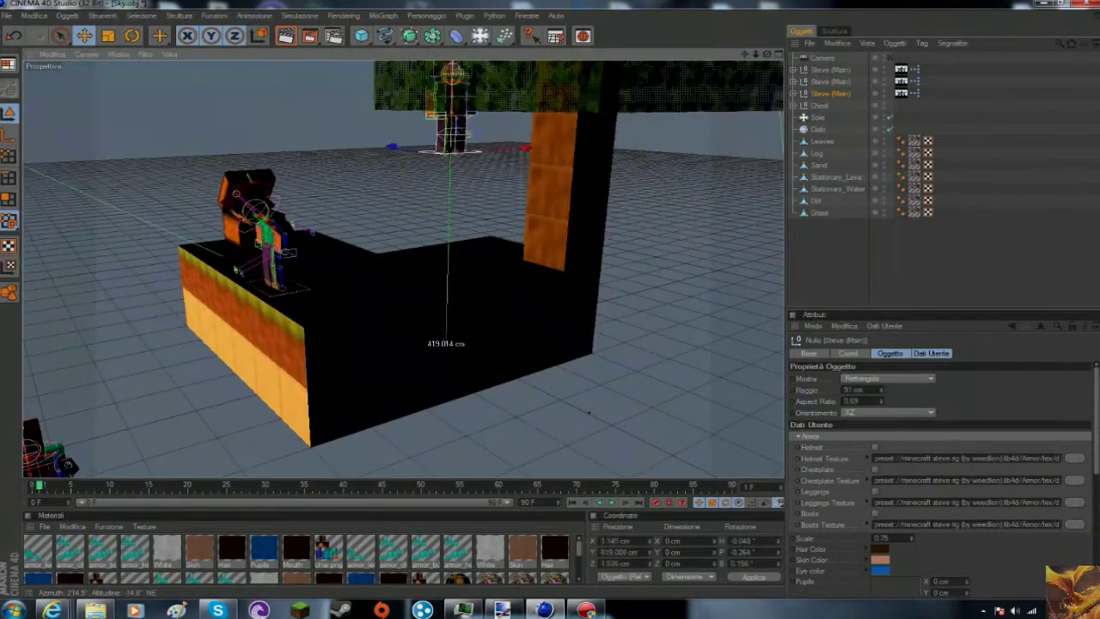
left_click_drag(397, 198, 284, 214)
left_click_drag(429, 301, 498, 258, "alt")
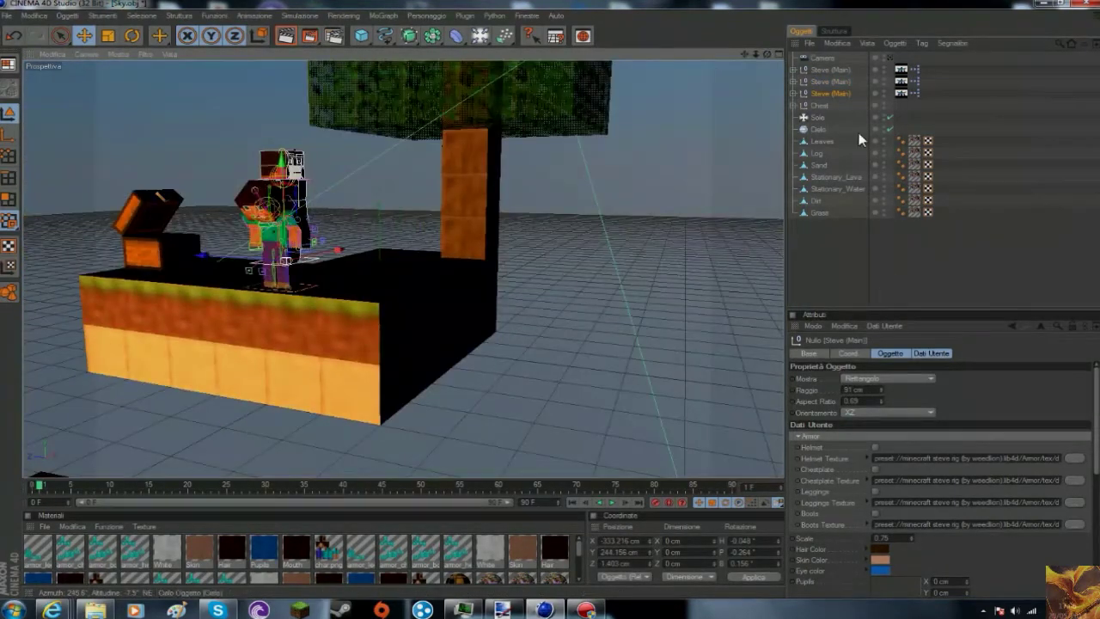
left_click(831, 93)
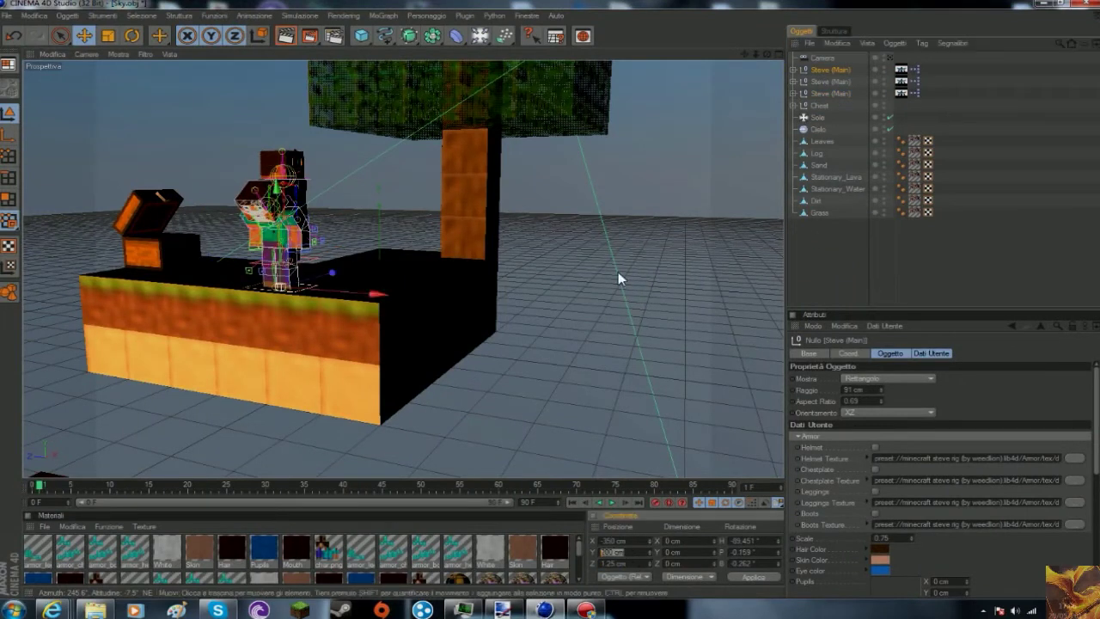
double_click(615, 551)
type("200")
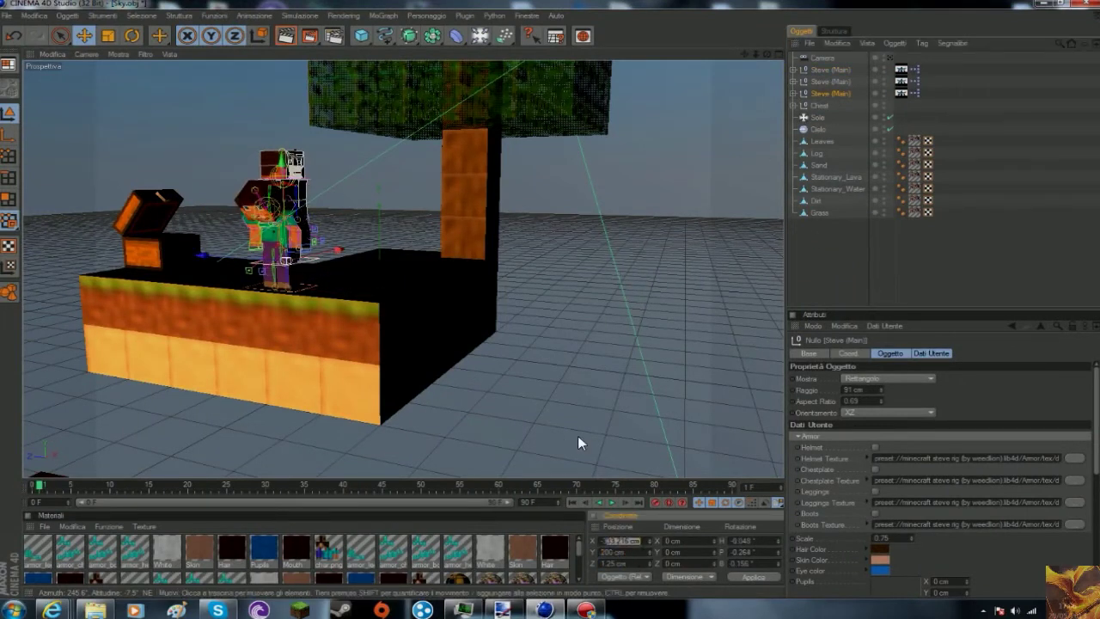
type("r")
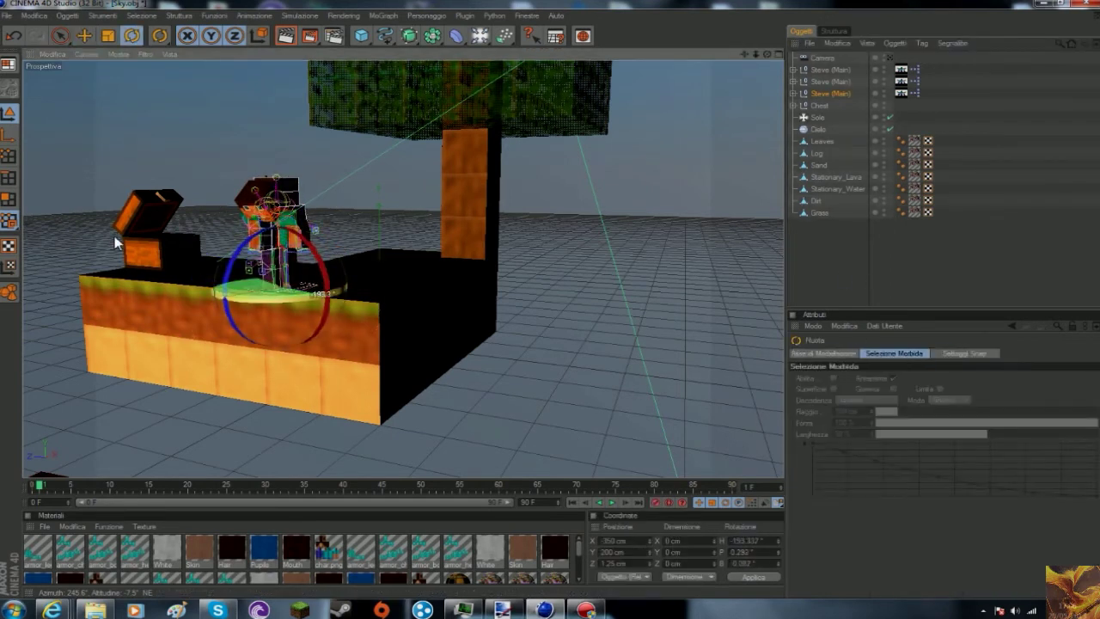
- Slide the third Steve nearer along the island and rotate him
left_click_drag(515, 258, 653, 197, "alt")
left_click(830, 93)
key("e")
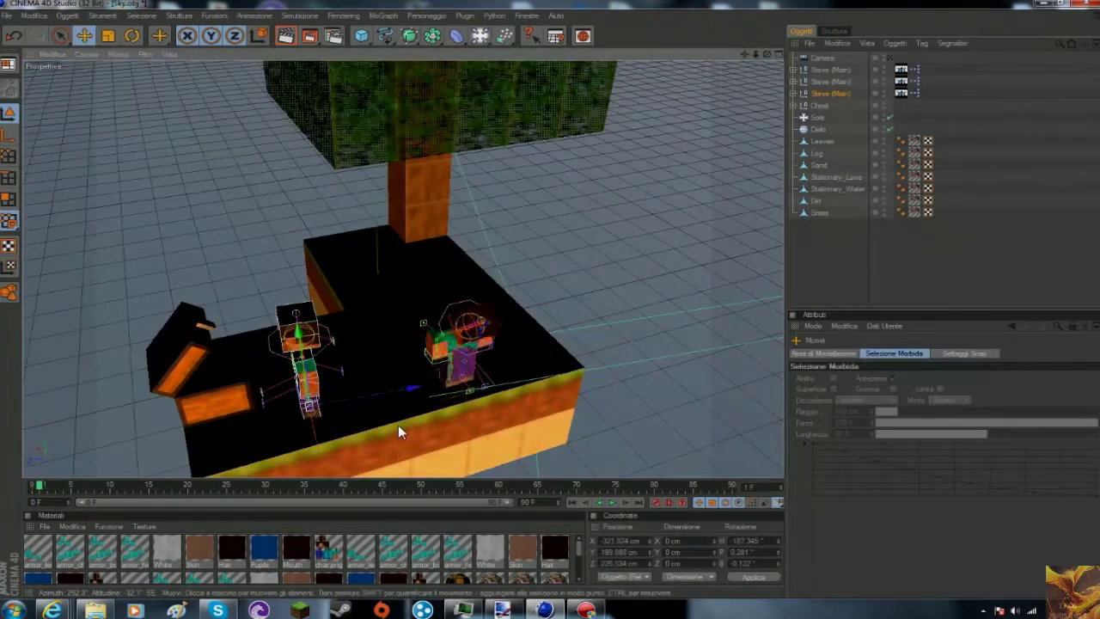
left_click_drag(376, 382, 260, 344)
key("r")
double_click(262, 344)
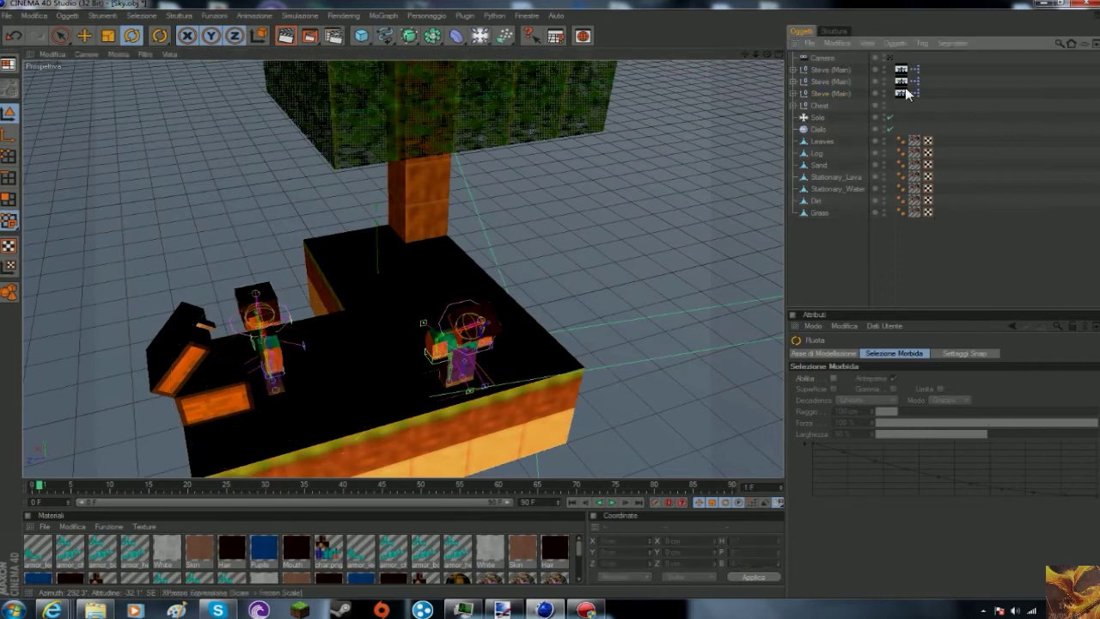
key("e")
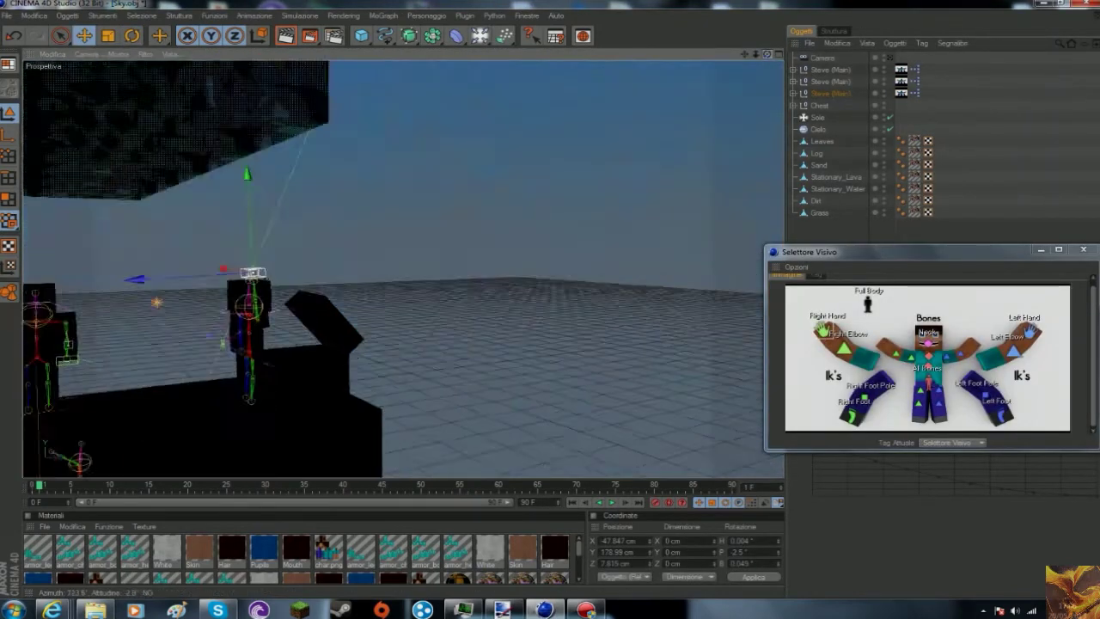
- Raise the third Steve's left foot IK control
left_click_drag(770, 57, 653, 77)
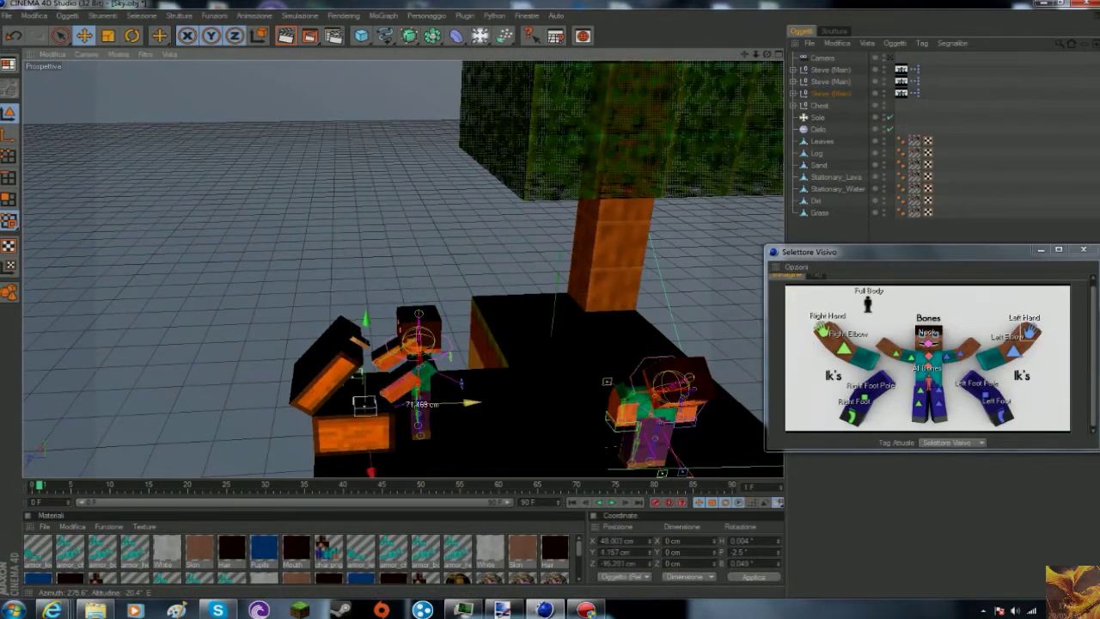
left_click(1000, 415)
left_click_drag(418, 378, 419, 434)
left_click(1083, 250)
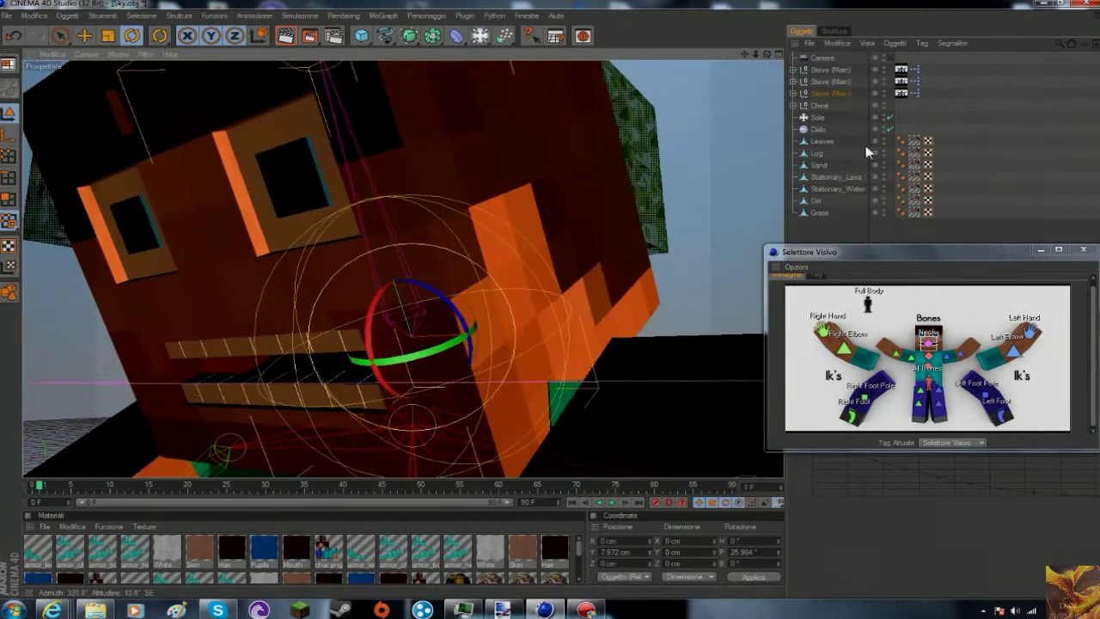
- Set Steve's face: eyebrows rotated -1°, left eyebrow shifted, Eyelids 374, Smile 21.1%, Teeth 202
left_click(1083, 249)
left_click(823, 95)
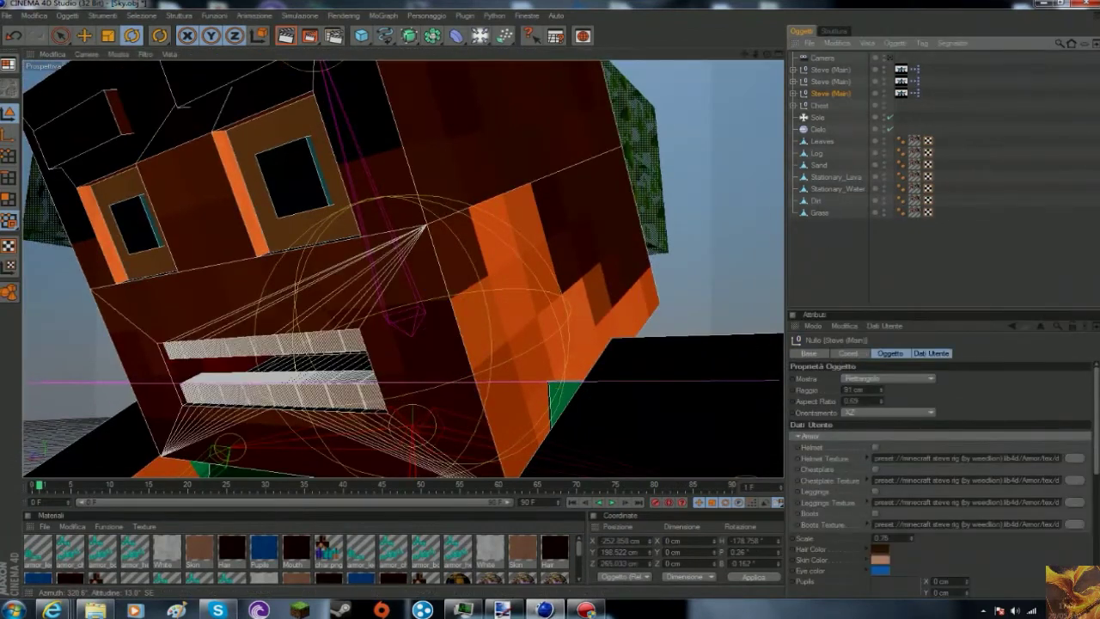
scroll(997, 456, "down", 5)
left_click_drag(974, 464, 1001, 459)
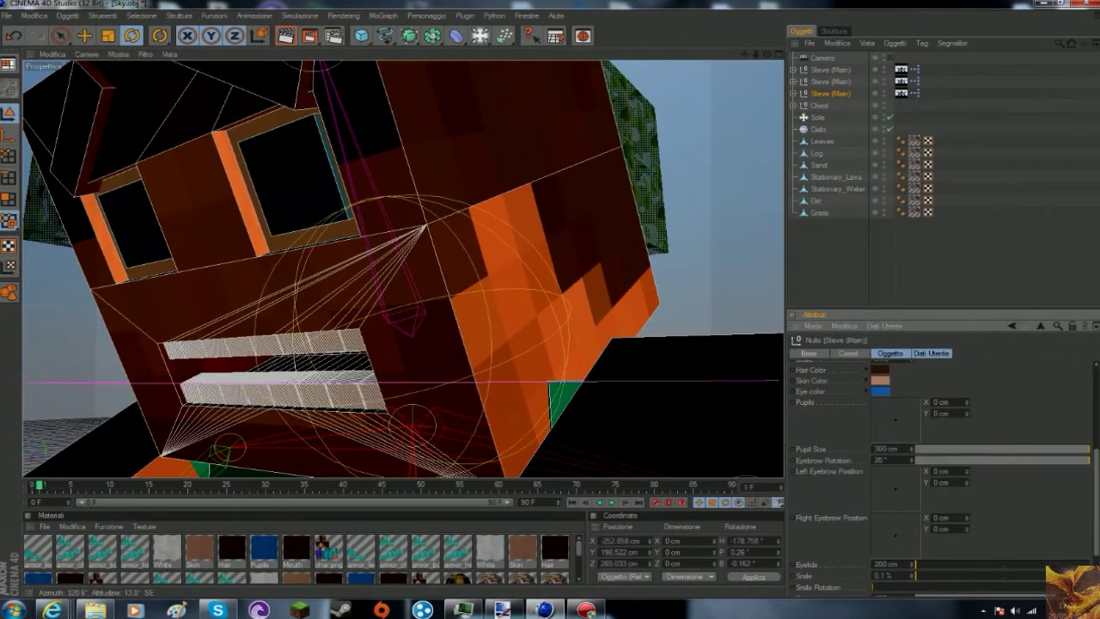
left_click_drag(897, 488, 882, 506)
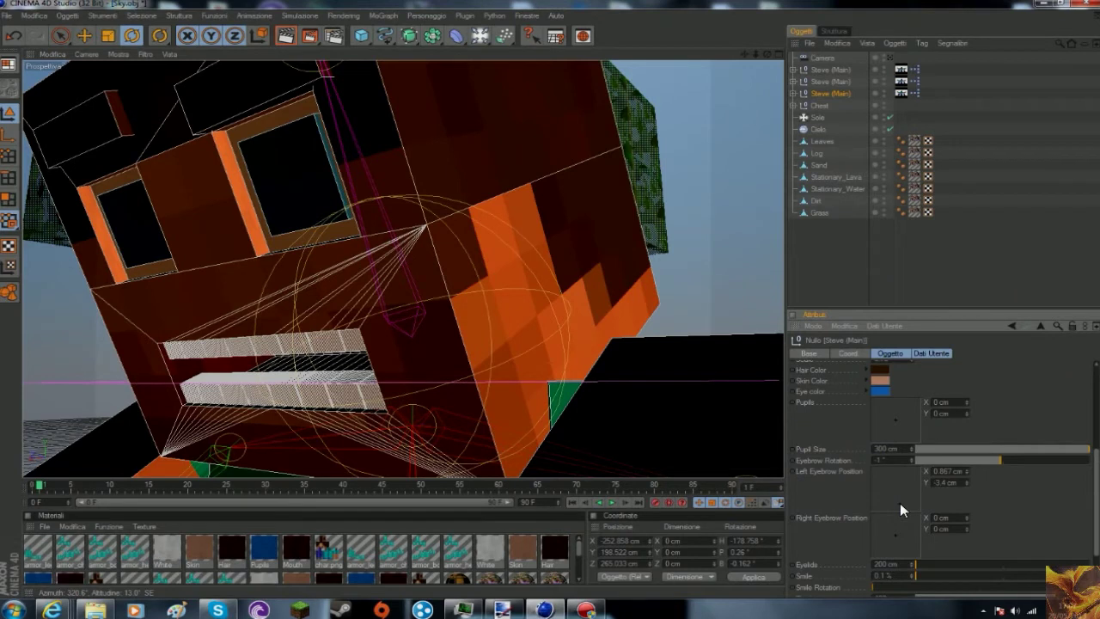
scroll(909, 524, "down", 3)
left_click_drag(920, 493, 1020, 500)
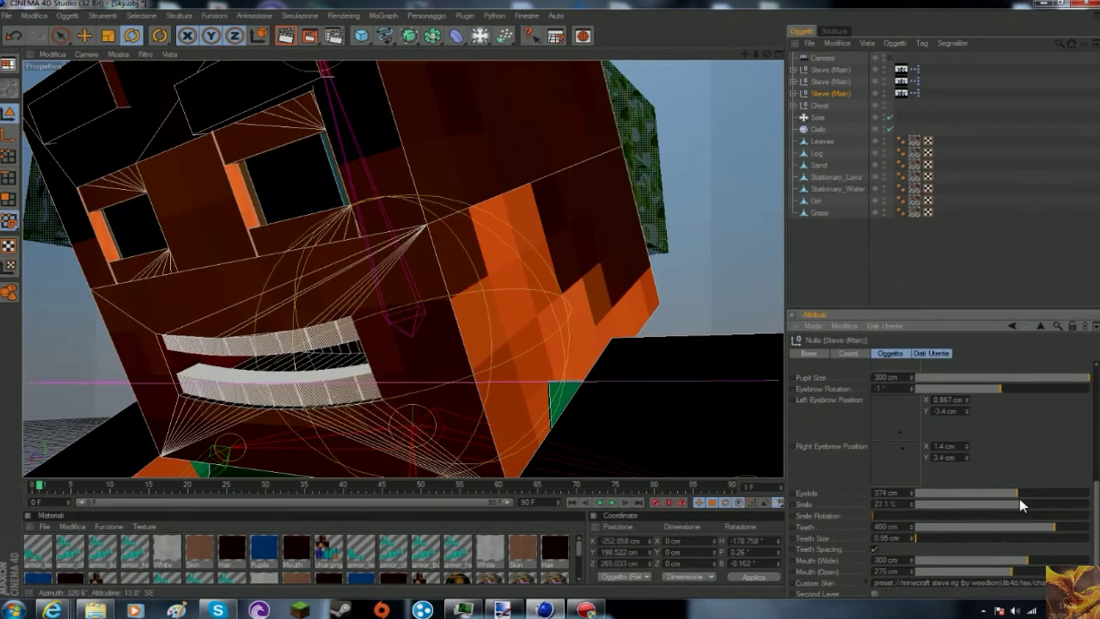
left_click_drag(964, 534, 971, 541)
key("ctrl+shift+a")
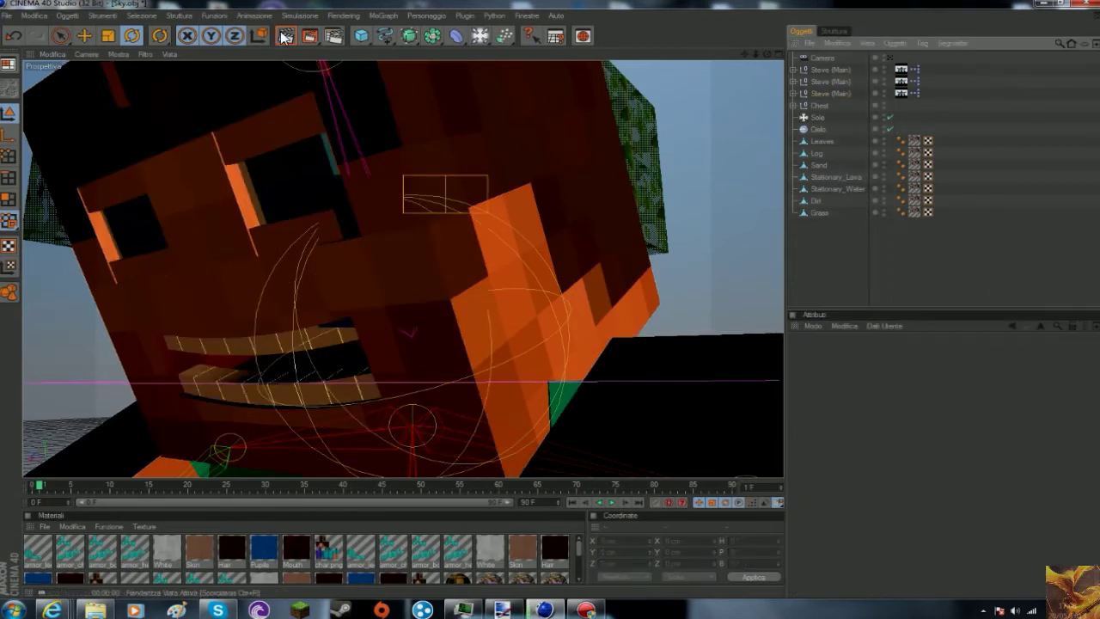
- Render previews of the scene while orbiting the camera around the island
left_click(284, 38)
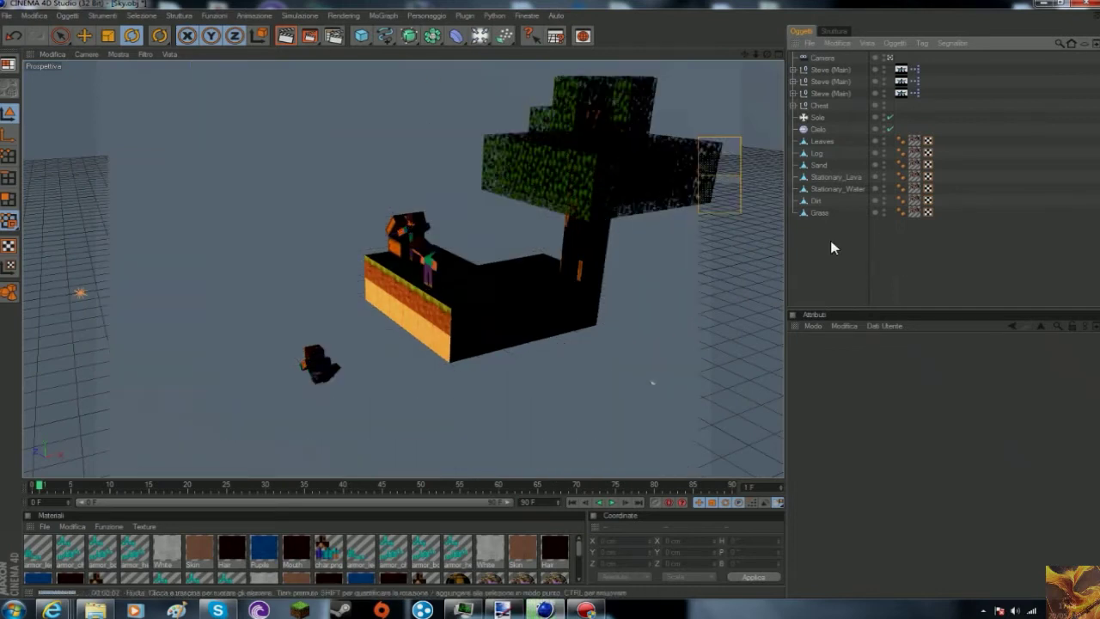
left_click(817, 58)
left_click_drag(765, 57, 722, 60)
left_click(280, 43)
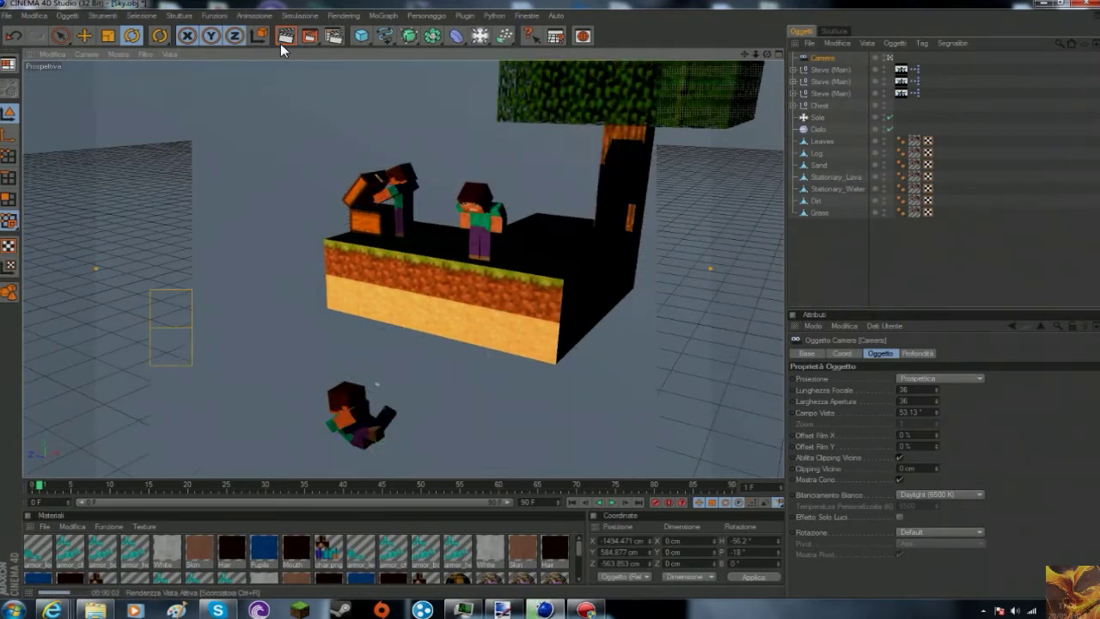
- Pull a limb of the falling Steve into a new pose
left_click(829, 70)
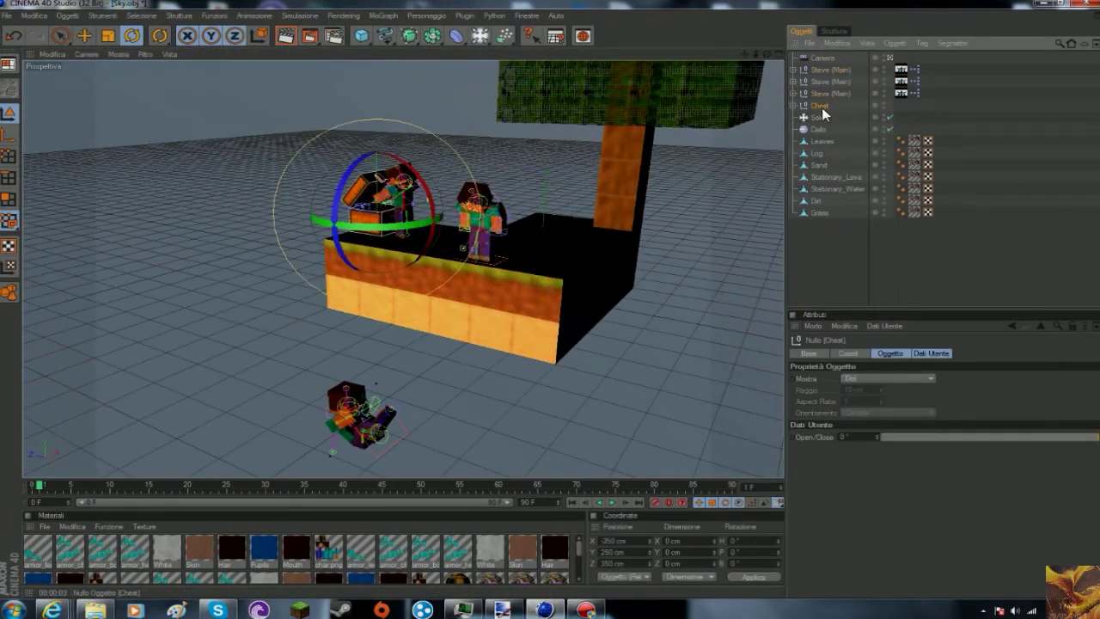
left_click(826, 81)
double_click(901, 81)
key("e")
left_click(838, 94)
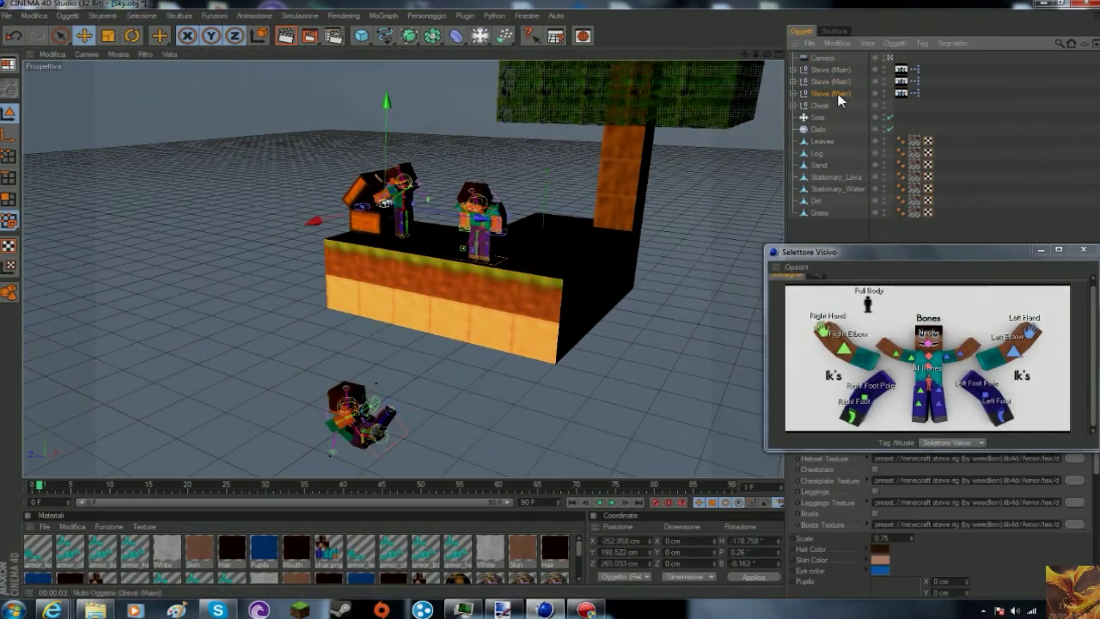
left_click(1083, 250)
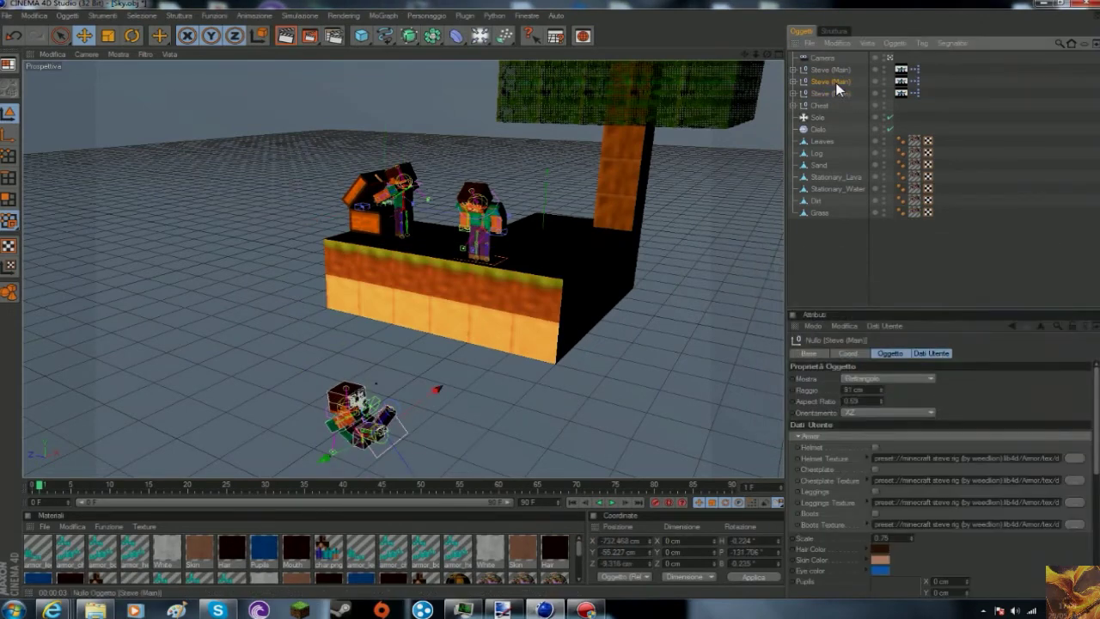
left_click_drag(765, 53, 744, 56)
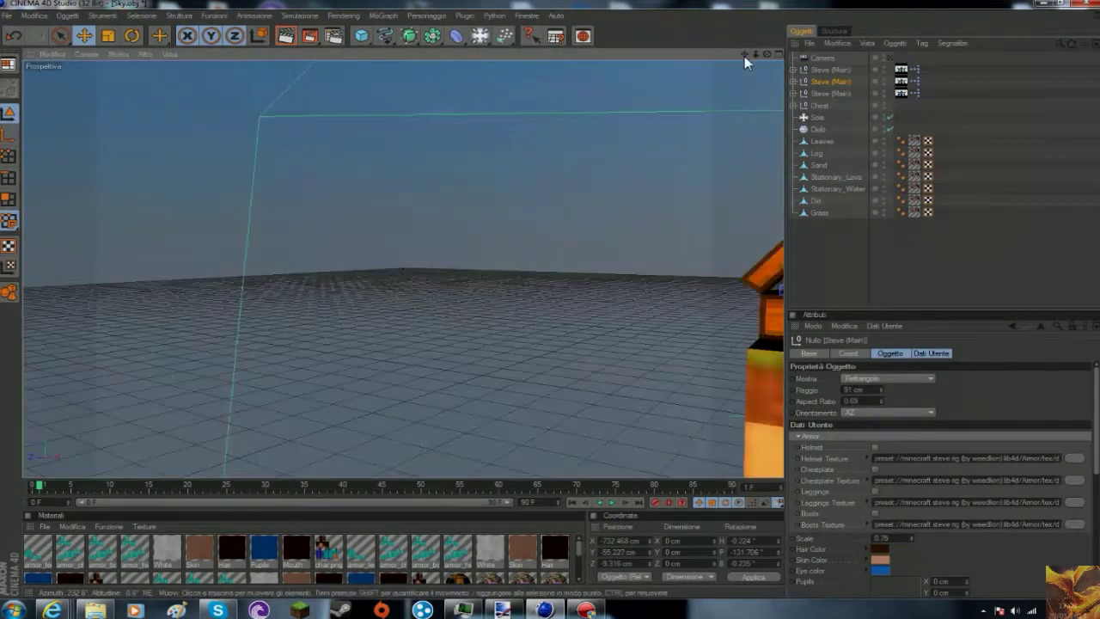
left_click_drag(444, 143, 448, 132)
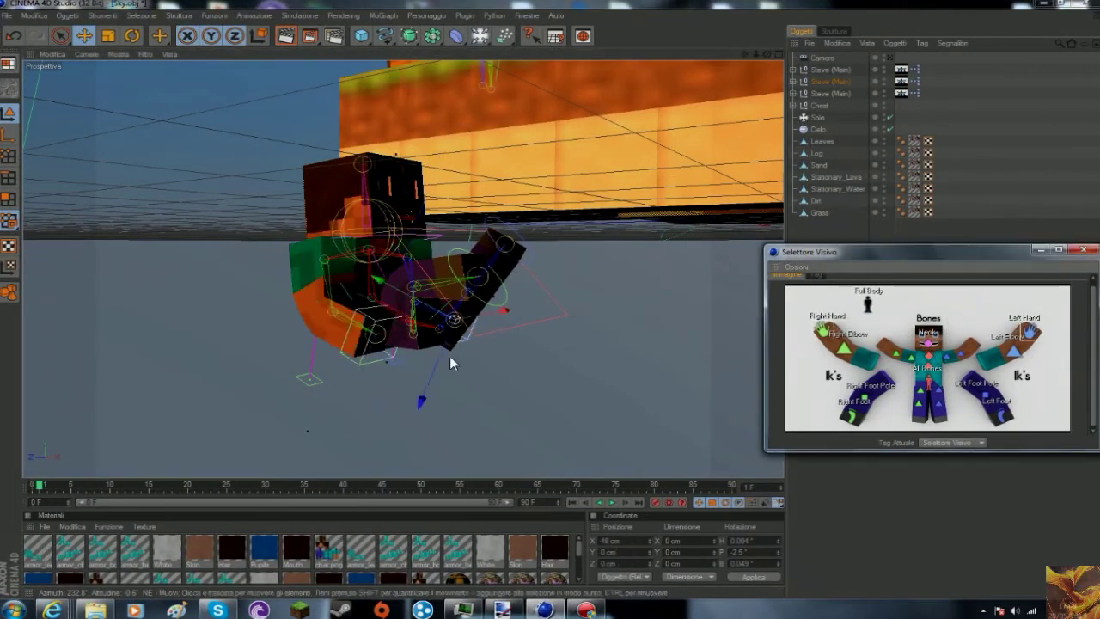
- Rotate the falling Steve to a new tilt and render a preview
left_click(936, 59)
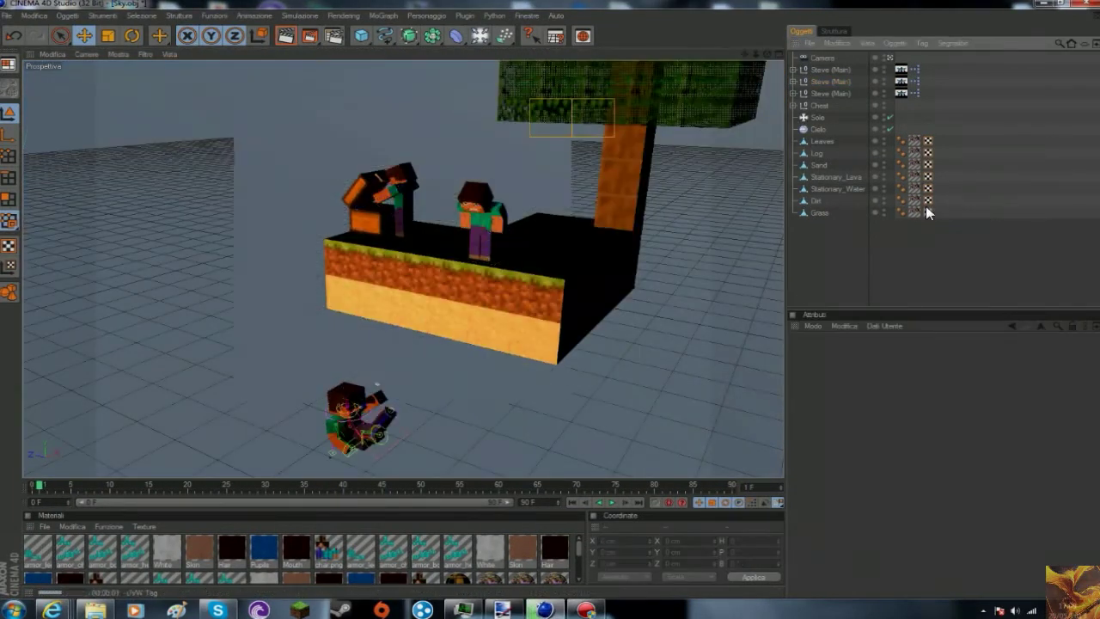
left_click(831, 70)
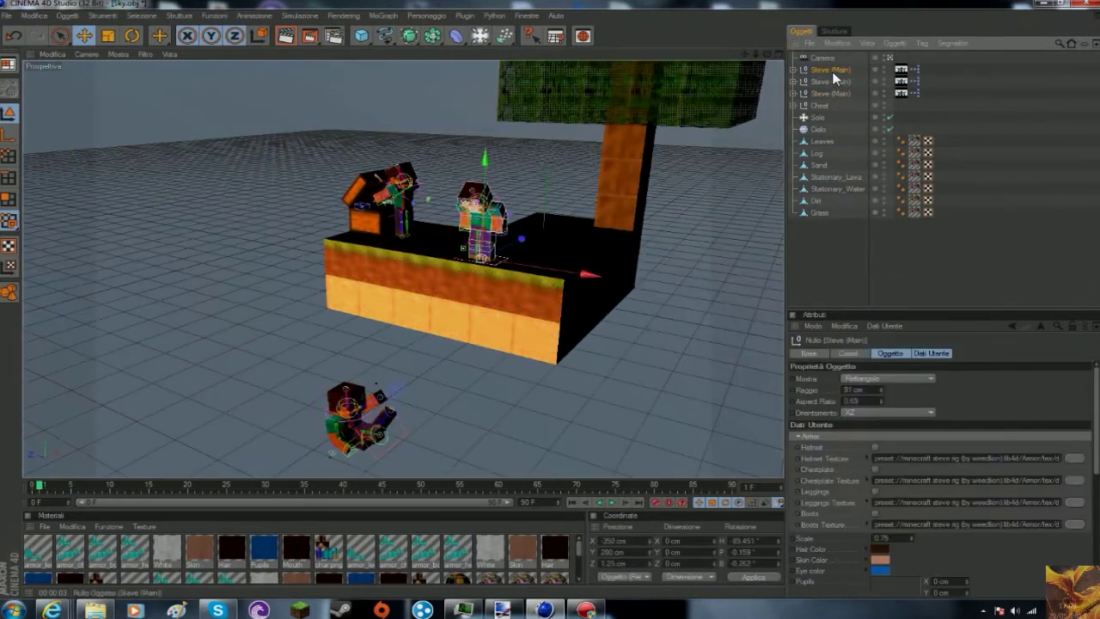
double_click(901, 81)
key("r")
left_click_drag(344, 378, 216, 395)
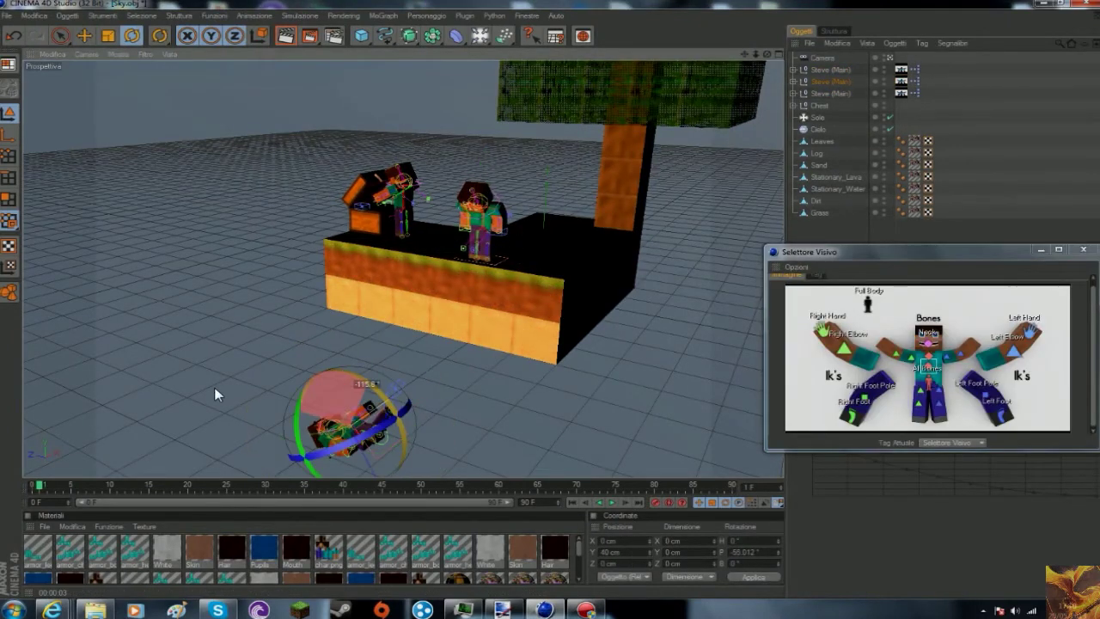
left_click(280, 206)
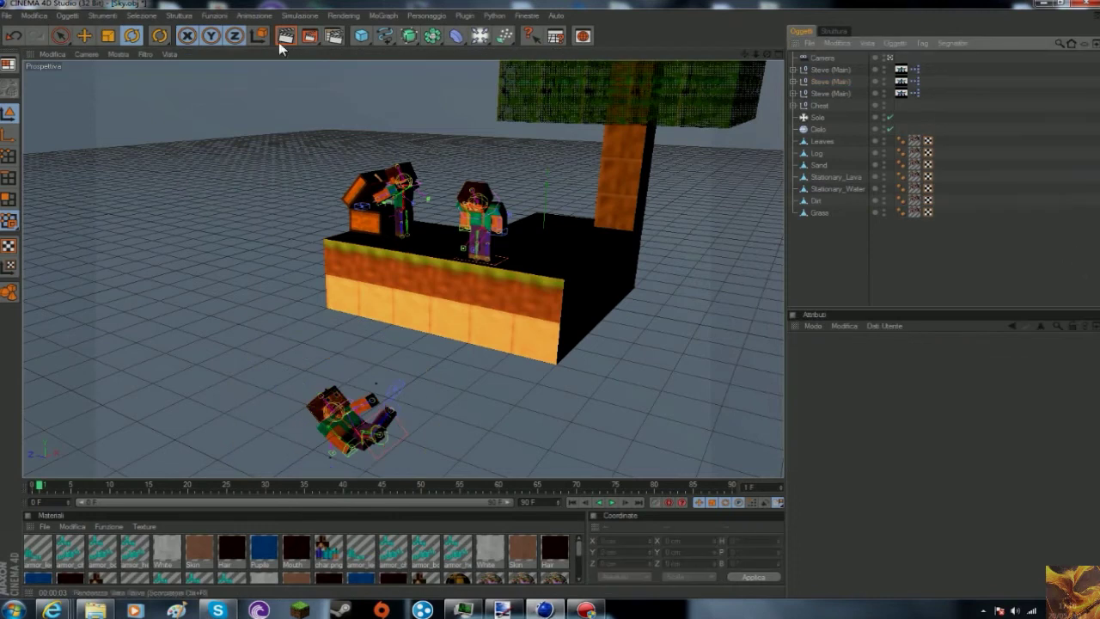
left_click(287, 35)
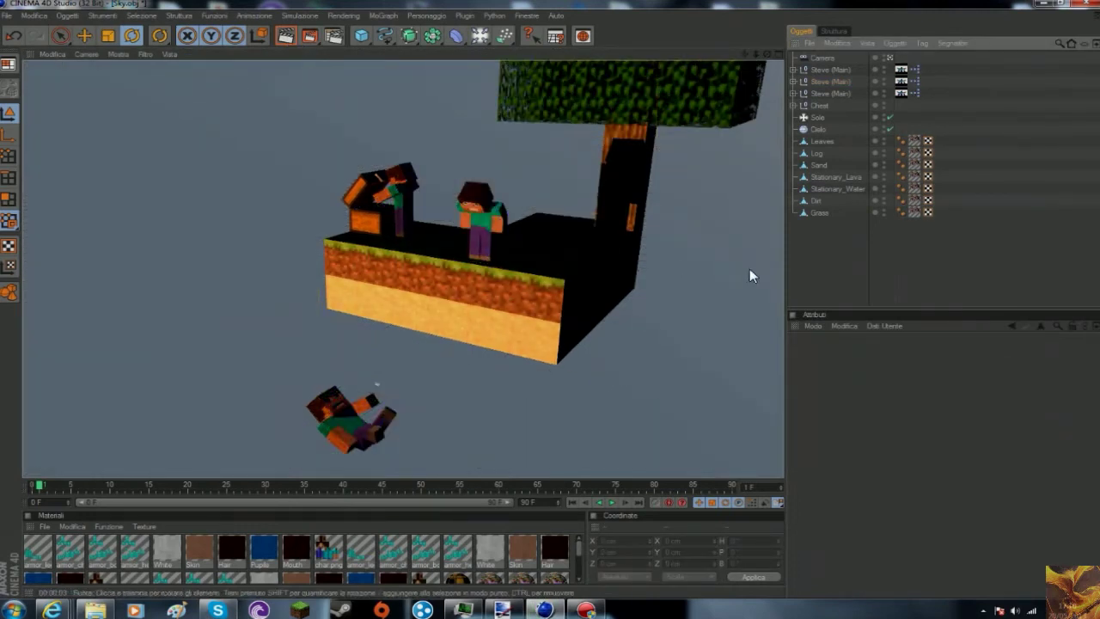
- Orbit the Camera to frame the whole island from X -1576.78, Y 466.387, Z -455.877
double_click(900, 81)
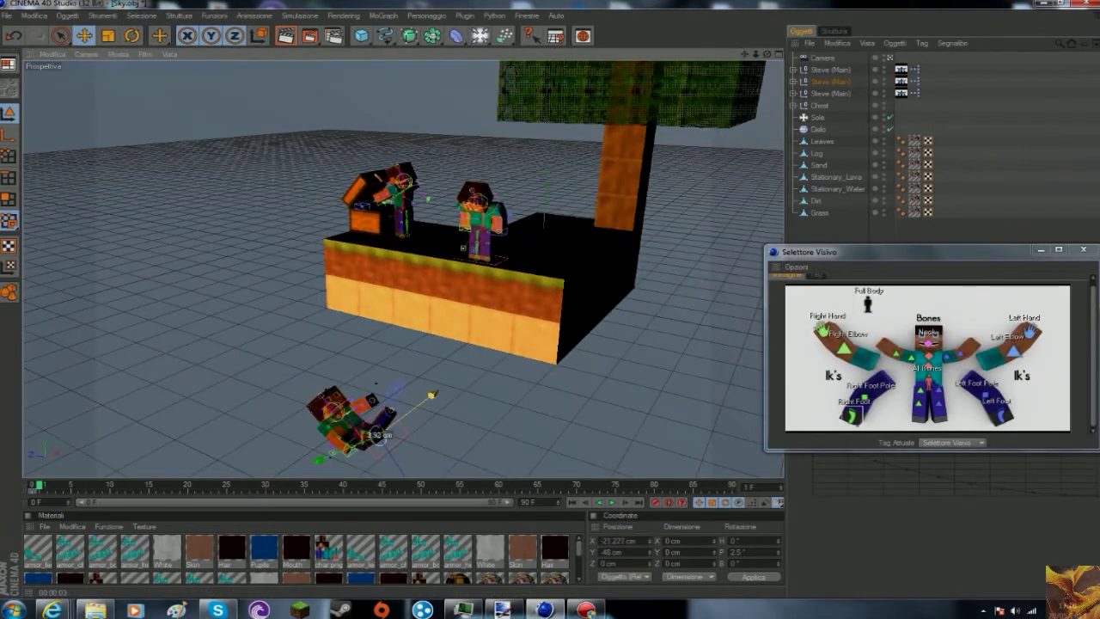
left_click(1085, 250)
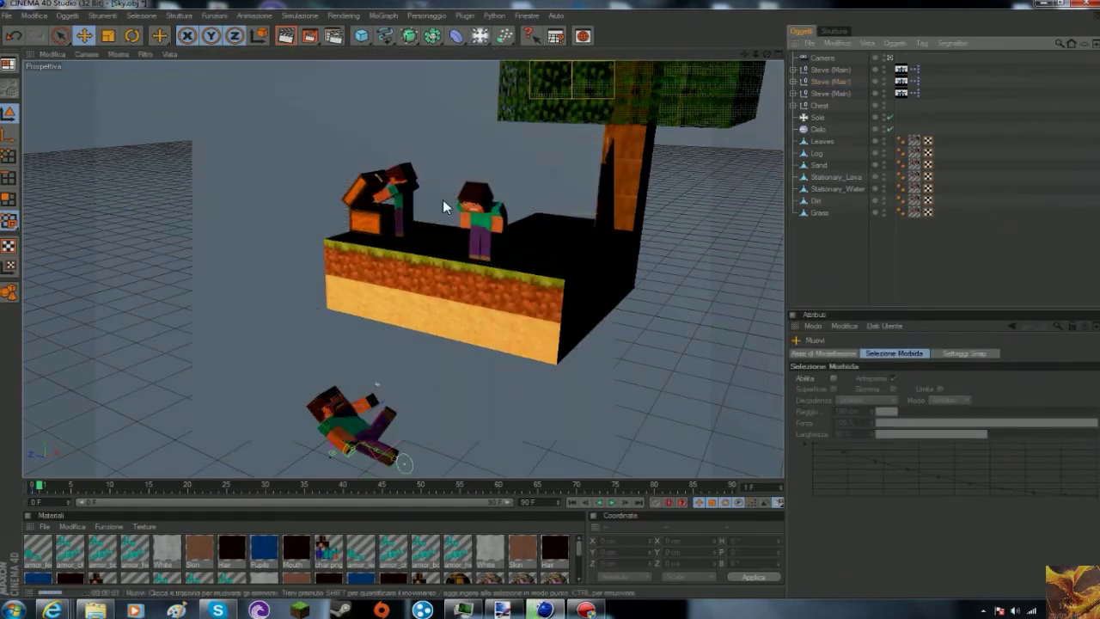
left_click(823, 58)
left_click_drag(767, 53, 293, 42)
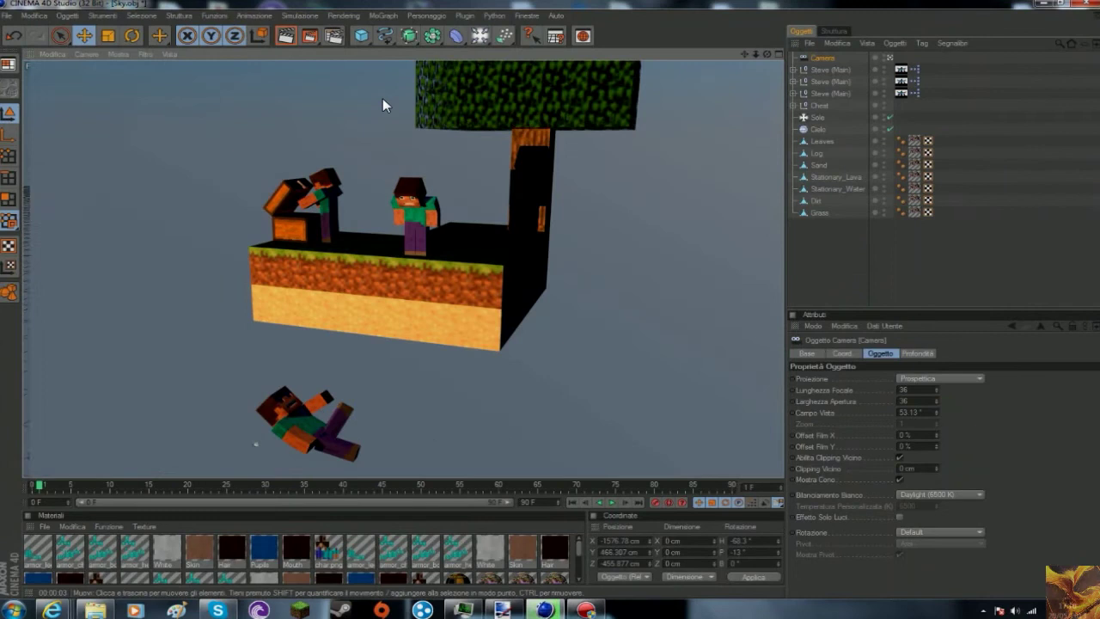
- Set the render output to save as 'Minecraft Skyblock' in the Creazioni folder
key("ctrl+b")
left_click(124, 42)
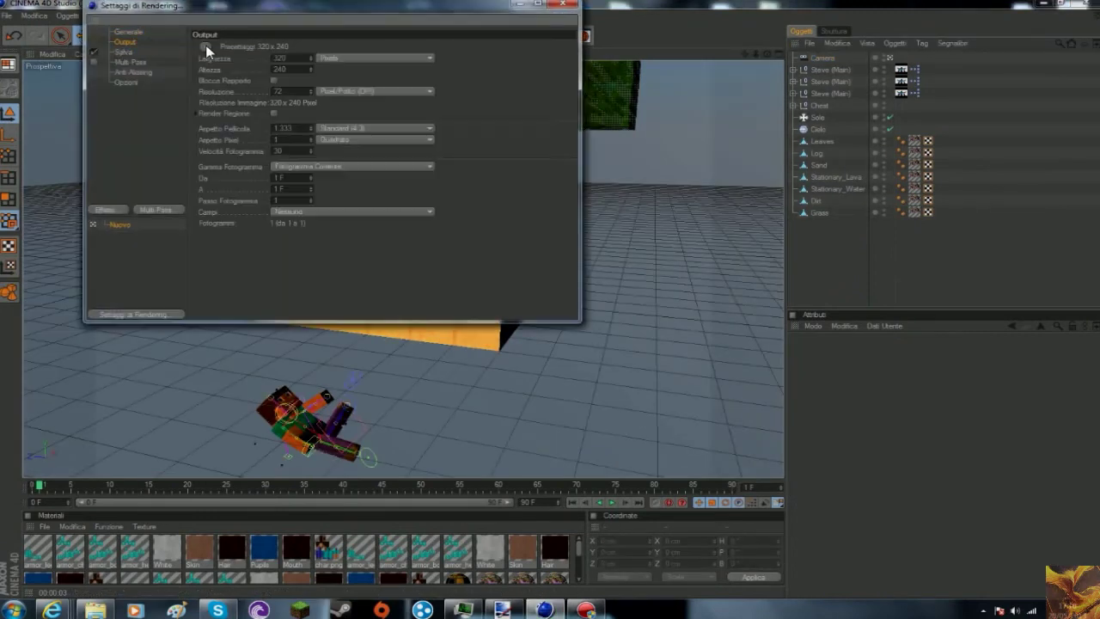
left_click(123, 49)
left_click(560, 70)
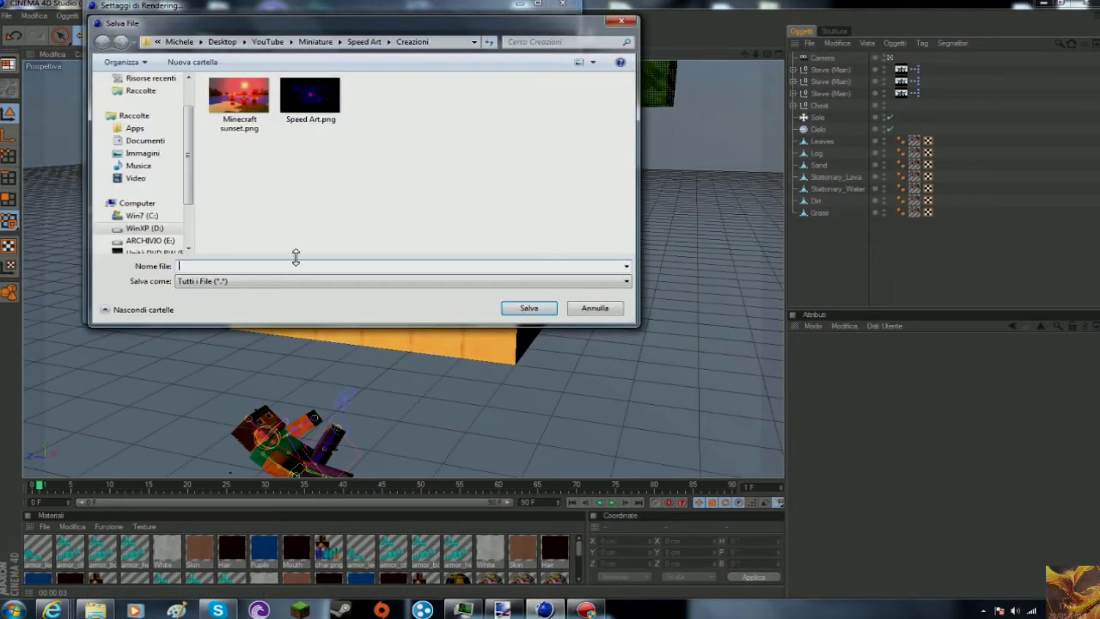
type("Minecraft Skyblock")
key("Return")
left_click(582, 10)
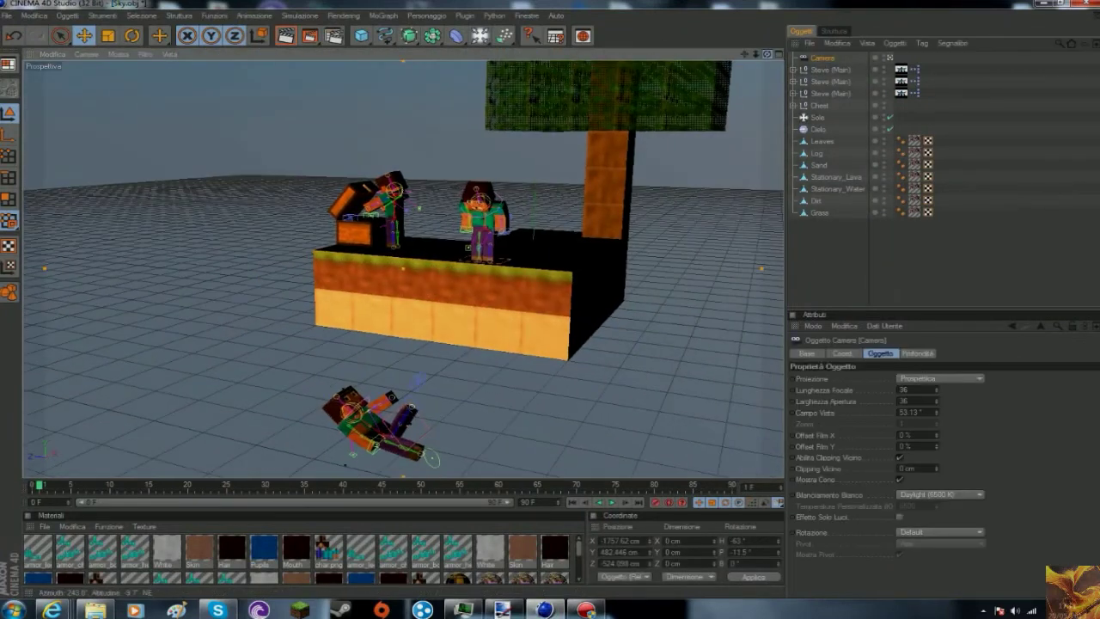
- Render the final 1920×1080 image of the skyblock scene from the camera
left_click_drag(758, 52, 769, 83)
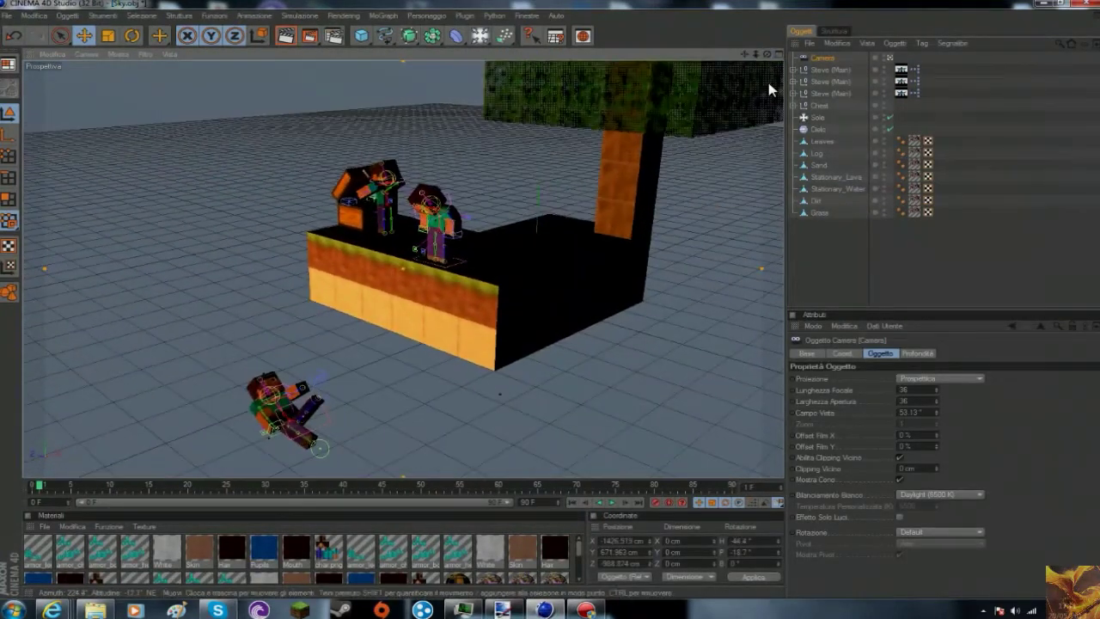
key("ctrl+z")
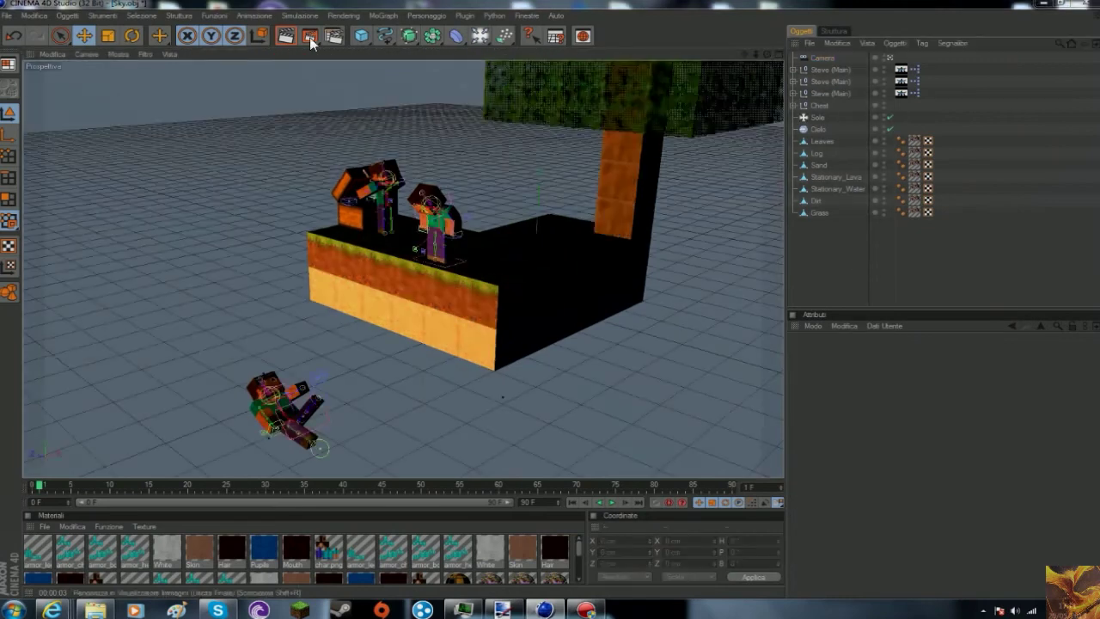
left_click(310, 37)
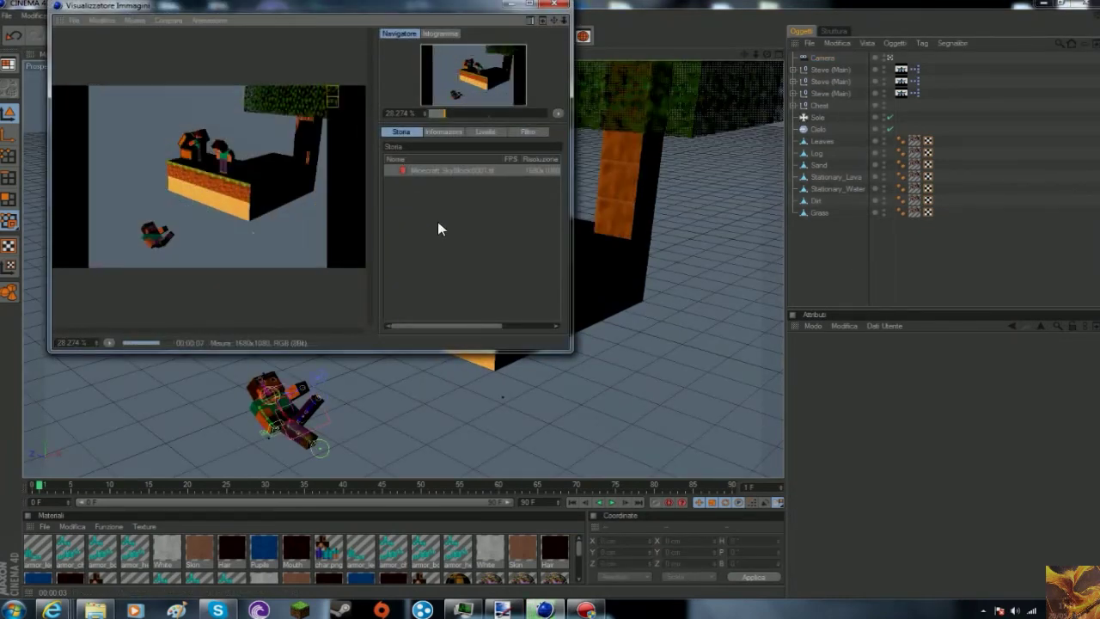